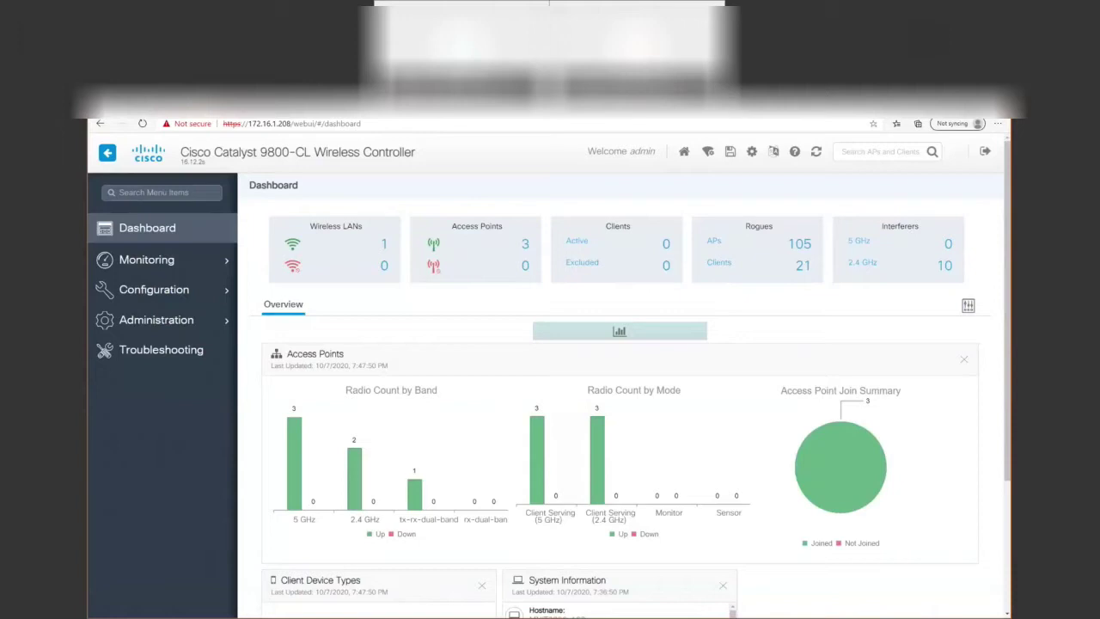
Step: Select the 'Cisco Catalyst 9800-CL Wireless Controller' title together with the software version text beneath it
triple_click(182, 163)
left_click_drag(212, 163, 179, 163)
left_click(191, 161)
triple_click(182, 164)
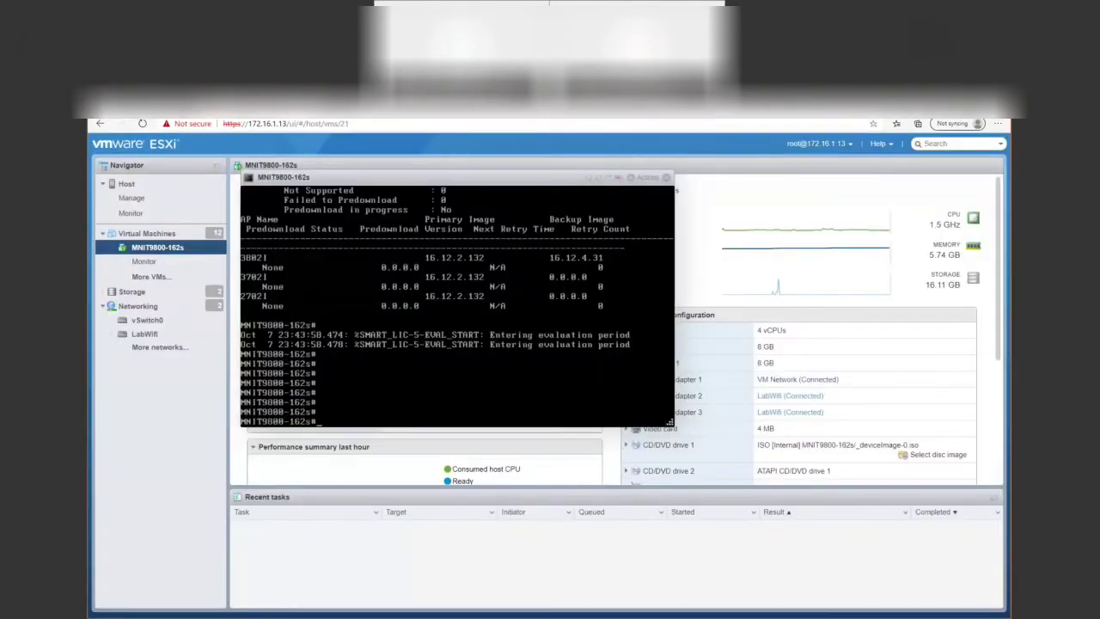
Step: Run 'show ap image' in the controller console to list AP image versions and predownload status
type("show ap image")
key("Return")
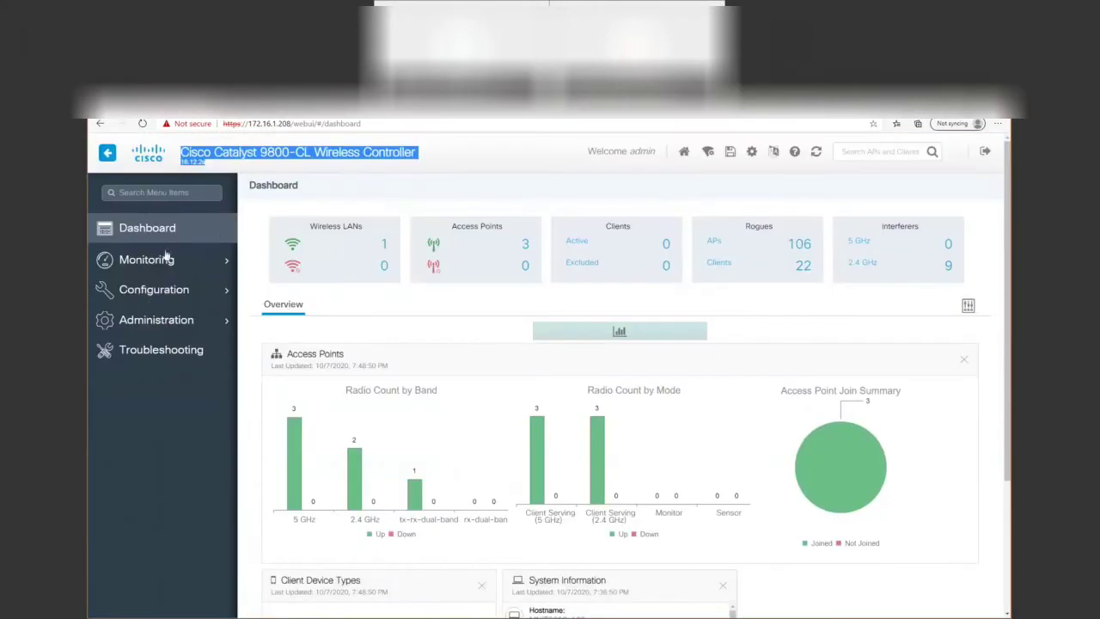
Step: Open Administration > Software Management, confirm the upgrade mode is INSTALL, then open Configuration
left_click(158, 320)
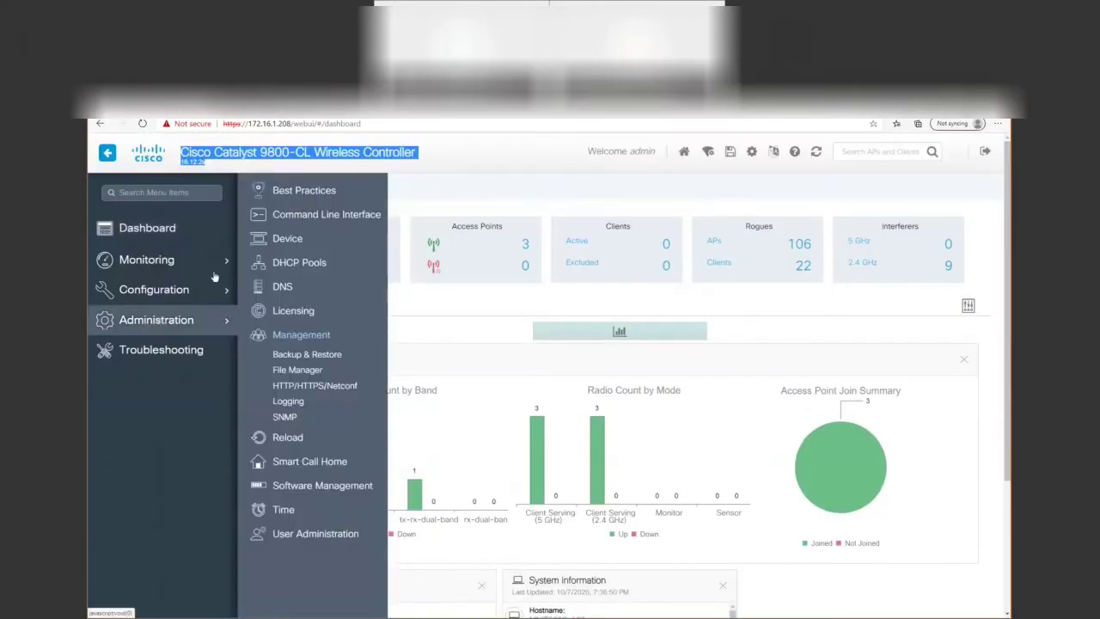
left_click(321, 487)
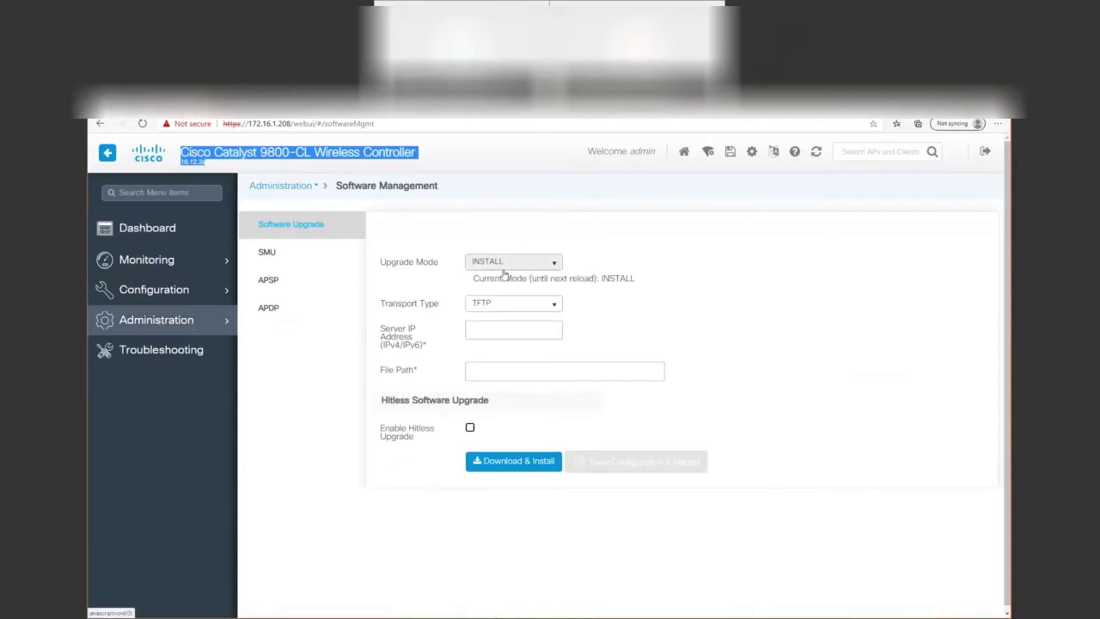
left_click(161, 298)
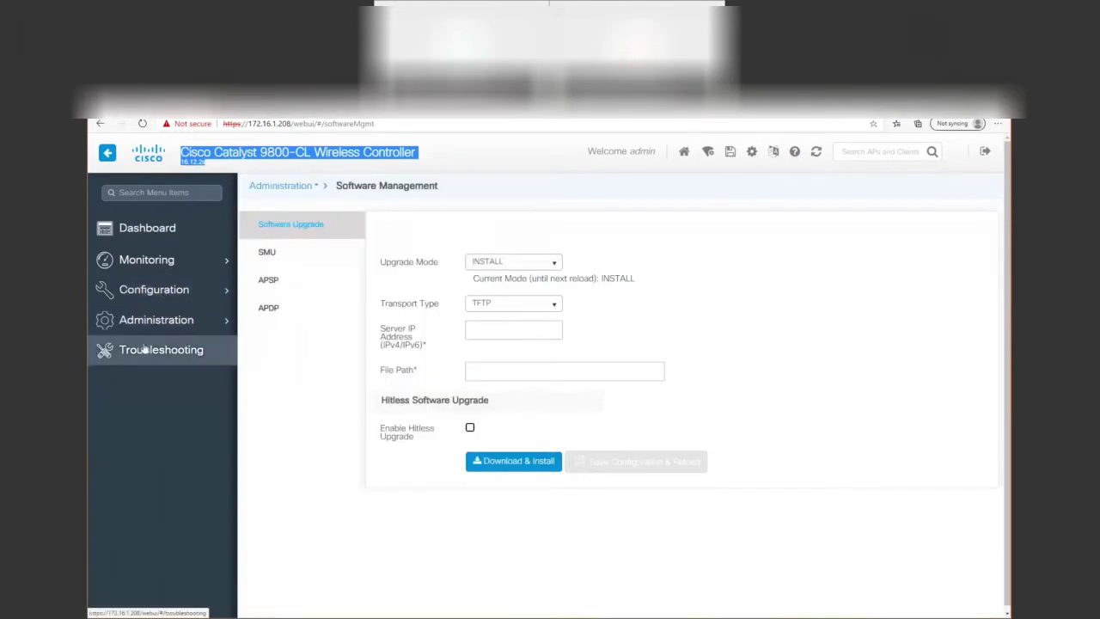
mouse_move(142, 290)
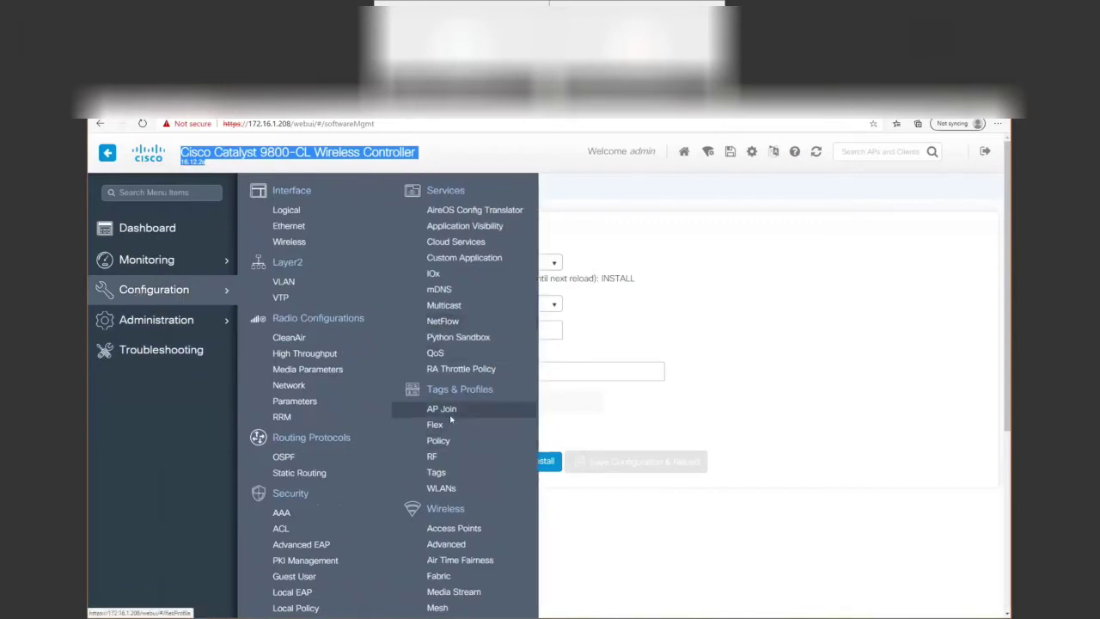
Step: Go to Wireless > Access Points to list the three registered APs
left_click(440, 528)
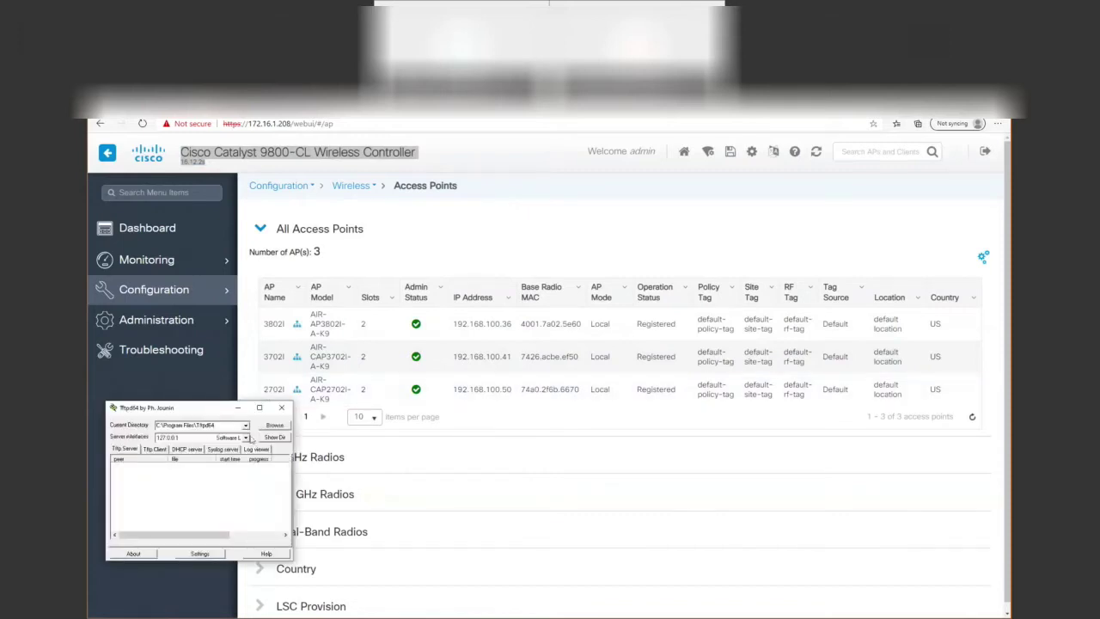
Step: Set Tftpd64 to the 172.16.1.20 server interface with Downloads as its serving directory
left_click(245, 437)
left_click(181, 478)
left_click(245, 426)
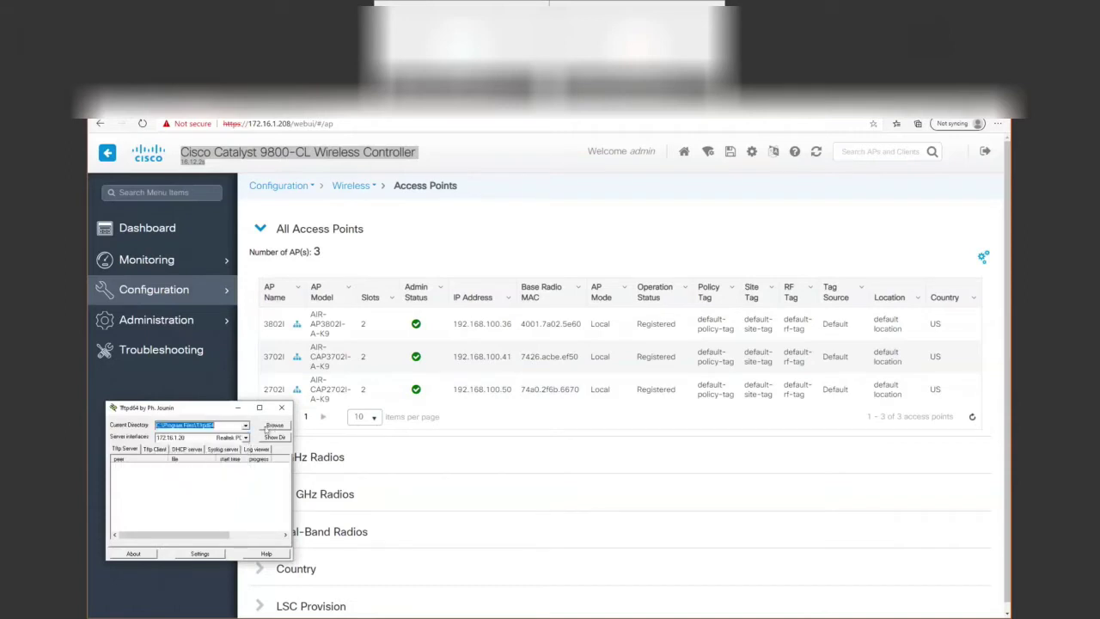
left_click(272, 427)
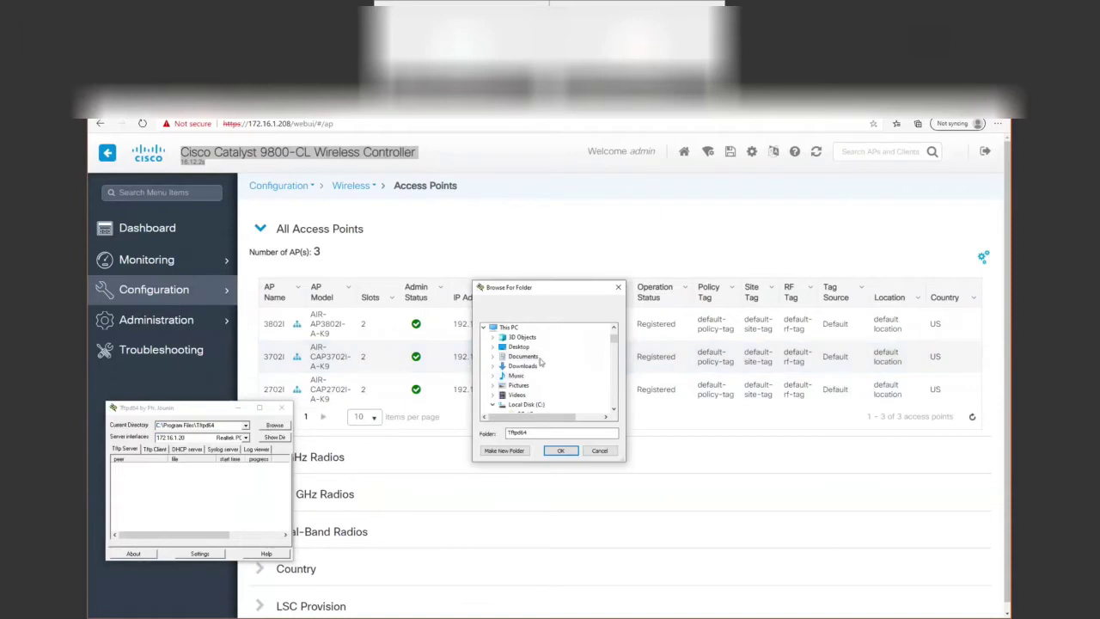
left_click(523, 366)
left_click(560, 450)
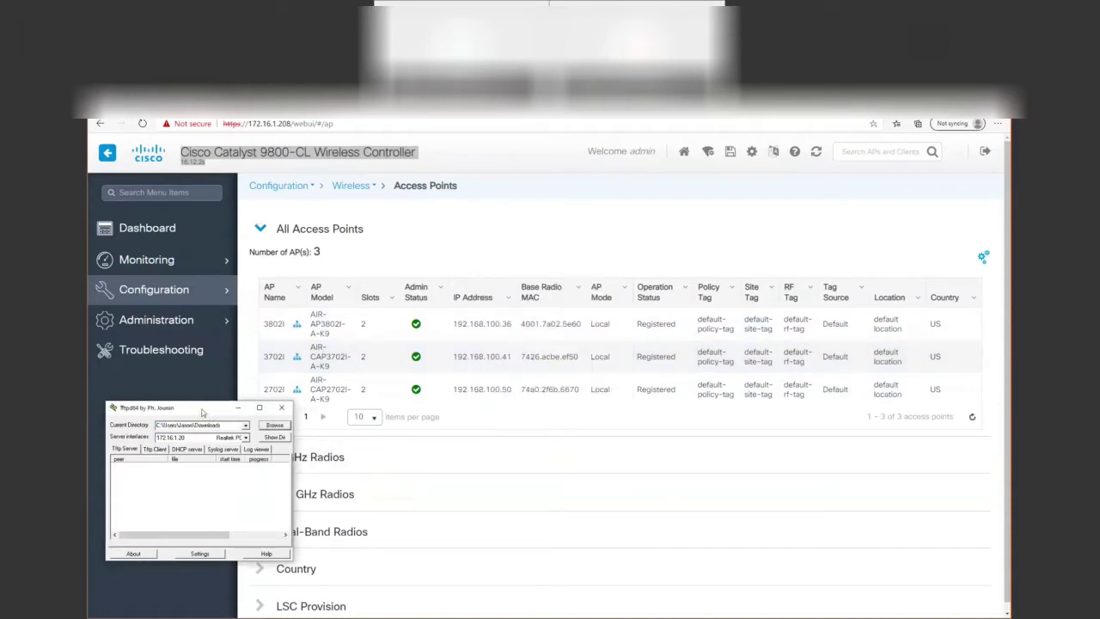
left_click_drag(246, 404, 241, 431)
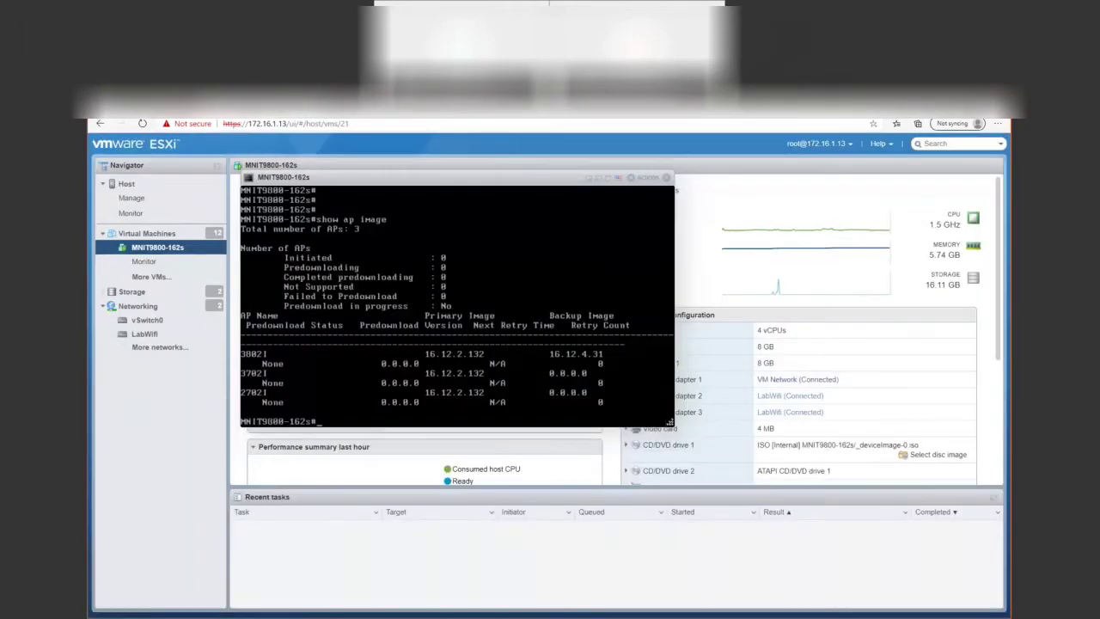
Step: Enter 'install add file tftp://172.16.1.20/C9800-CL-universalk9.17.03.01.SPA.bin' at a fresh prompt without running it
key("Return")
key("Return")
key("Return")
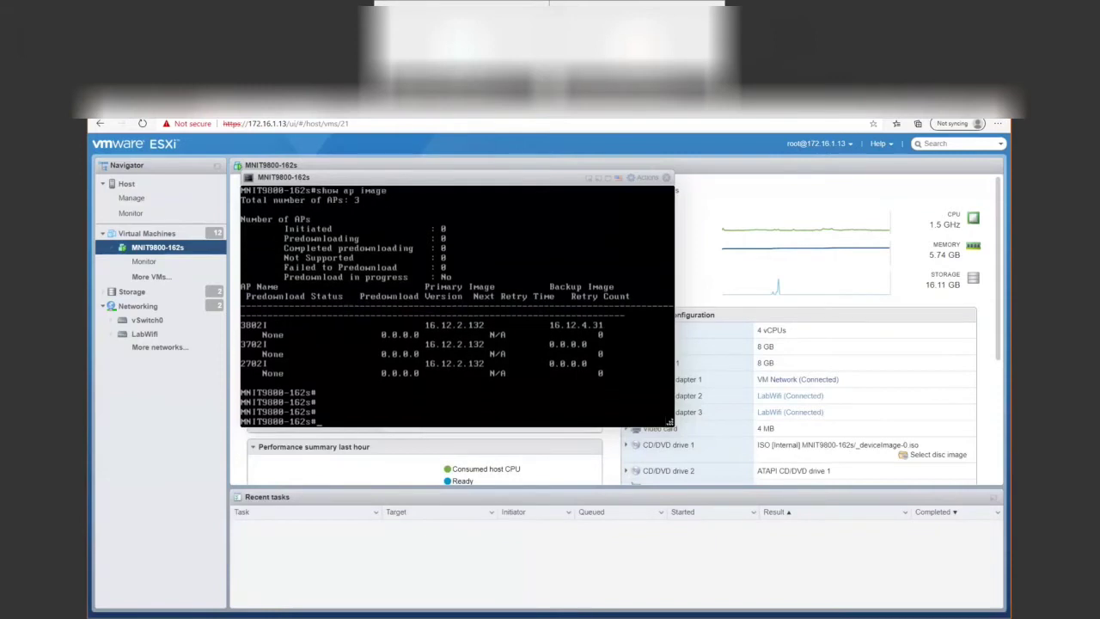
type("install add file tftp://172.16.1.20/")
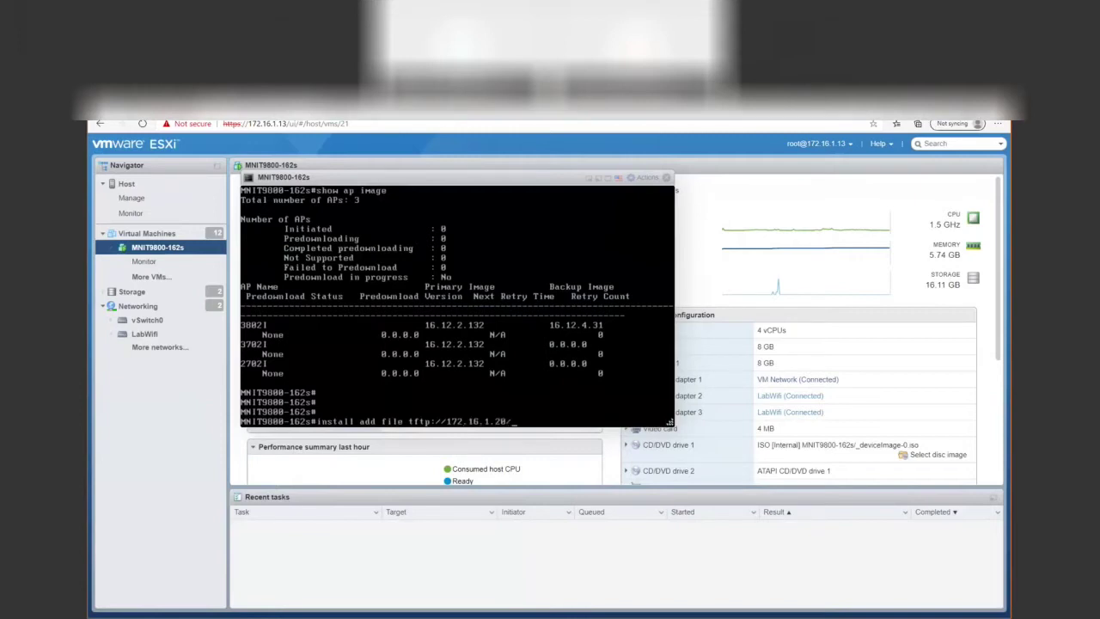
type("C9800-CL")
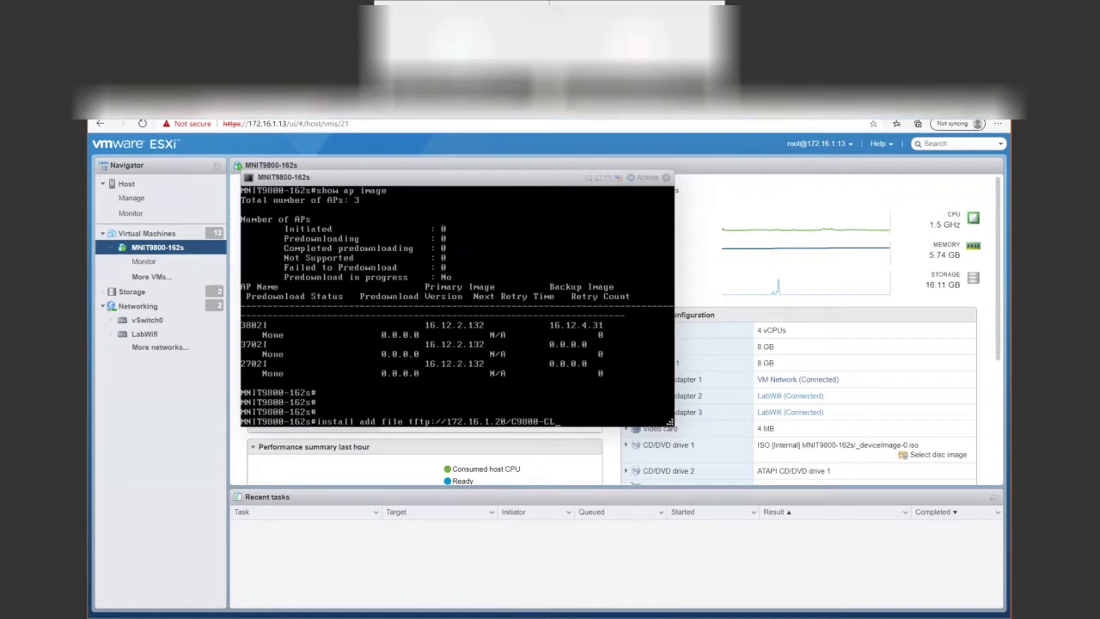
type("-universalk9.17.03.01")
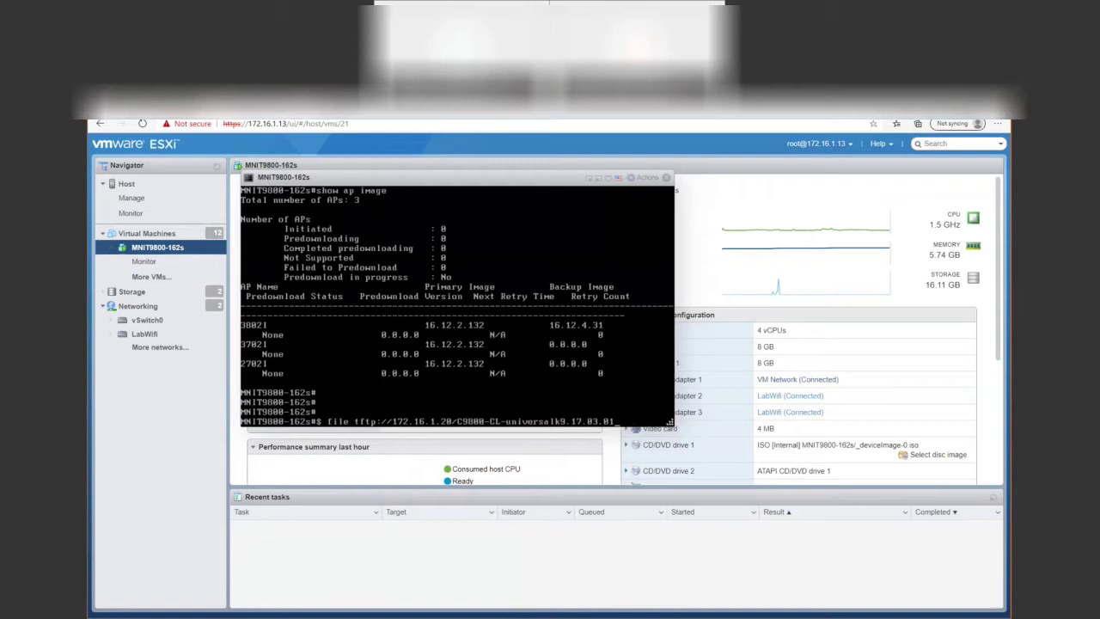
type(".SPA.bin")
Step: Run the install add command and wait for the 17.03.01 image to download to bootflash
key("Return")
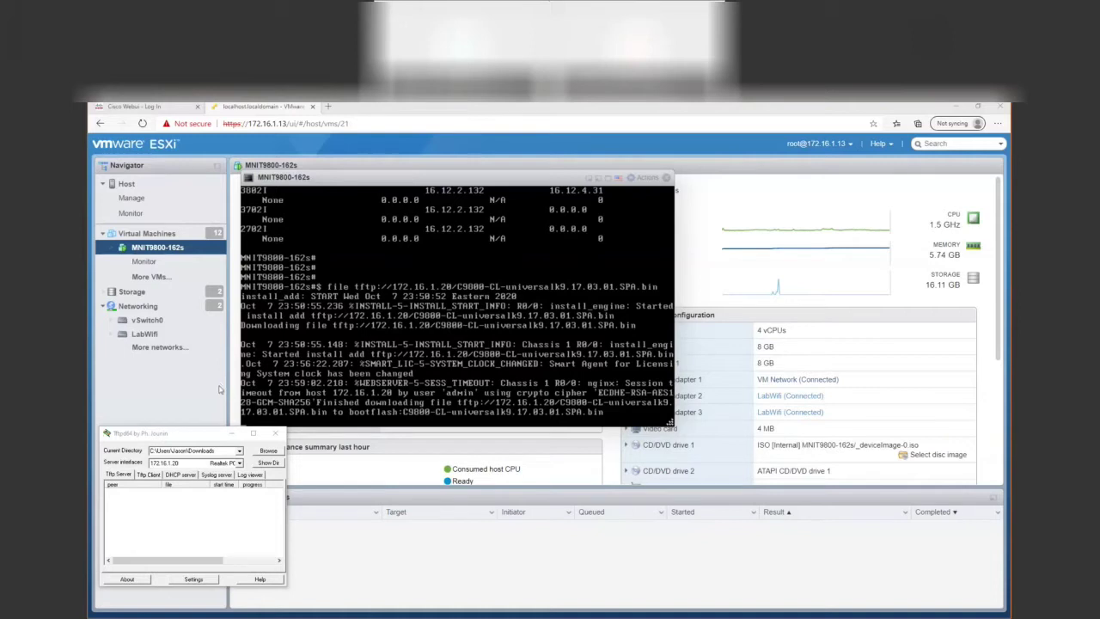
Step: Bring the ESXi console forward and wait for install add to report SUCCESS for version 17.03.01.0.351
left_click(302, 432)
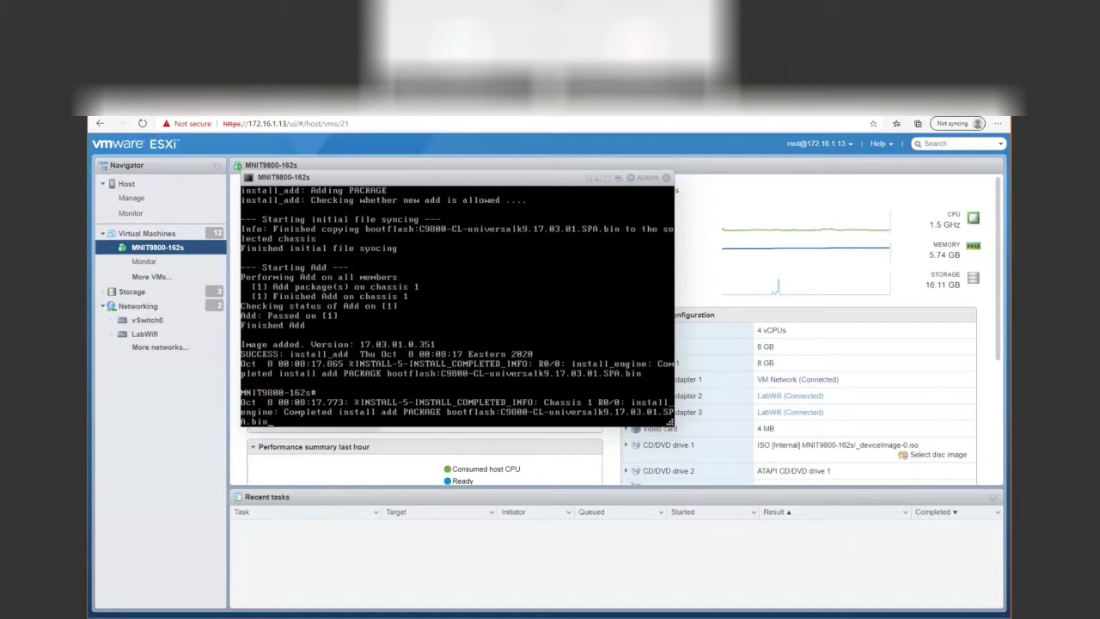
Step: Run 'show ap image' to confirm all three APs are on 16.12.2.132 with nothing predownloaded
key("Return")
key("Return")
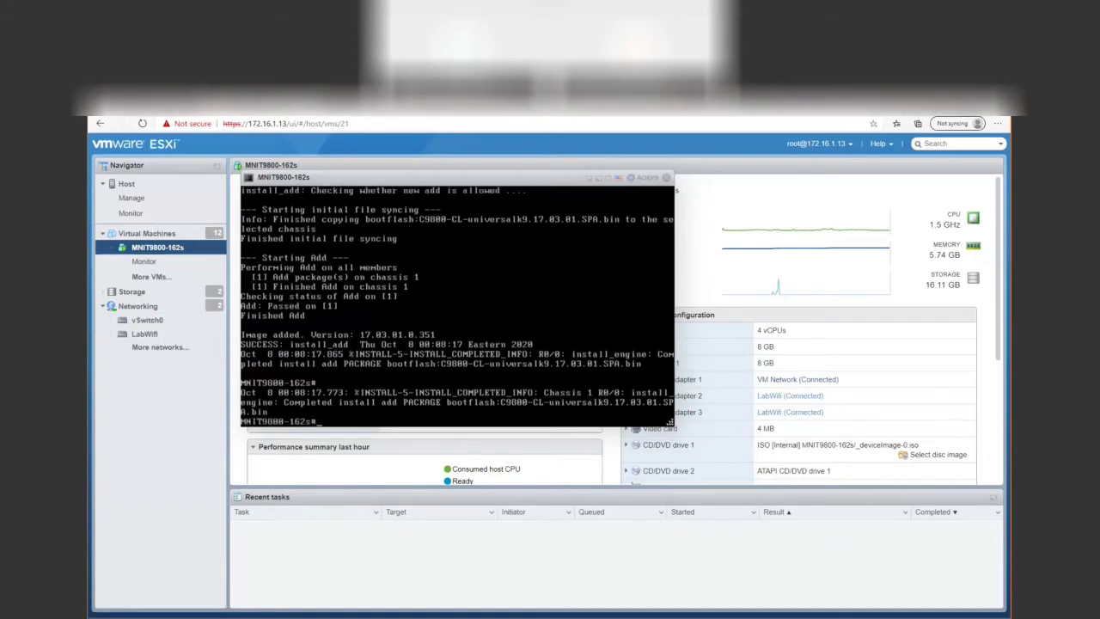
key("Return")
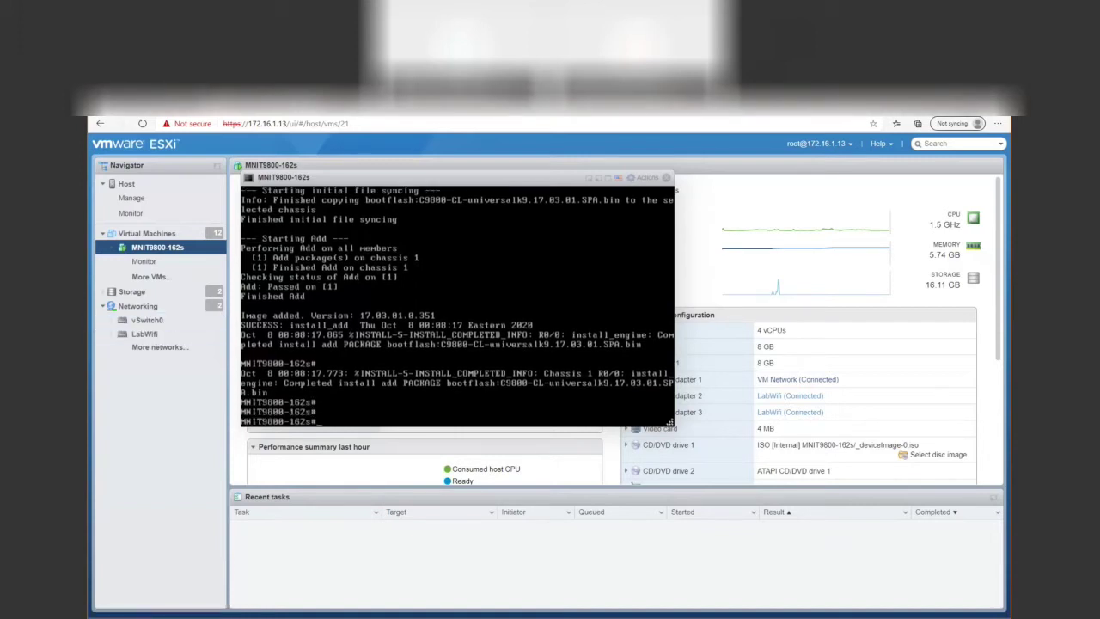
type("show ap image")
key("Return")
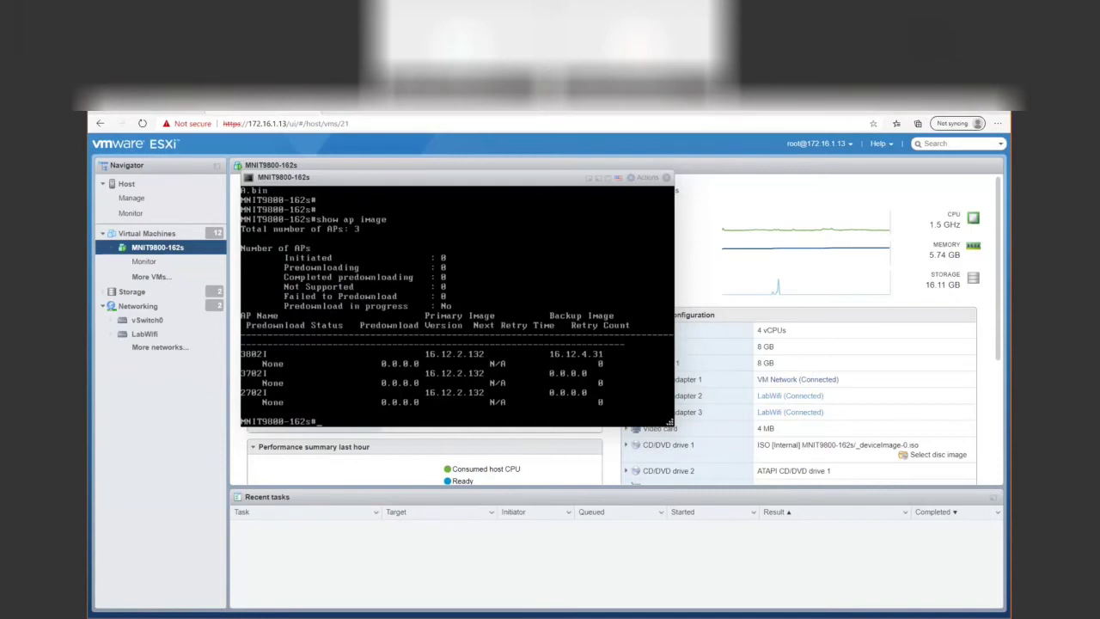
Step: Run 'ap image predownload' and wait for the predownload-successful log before returning to fresh prompts
type("p image pre")
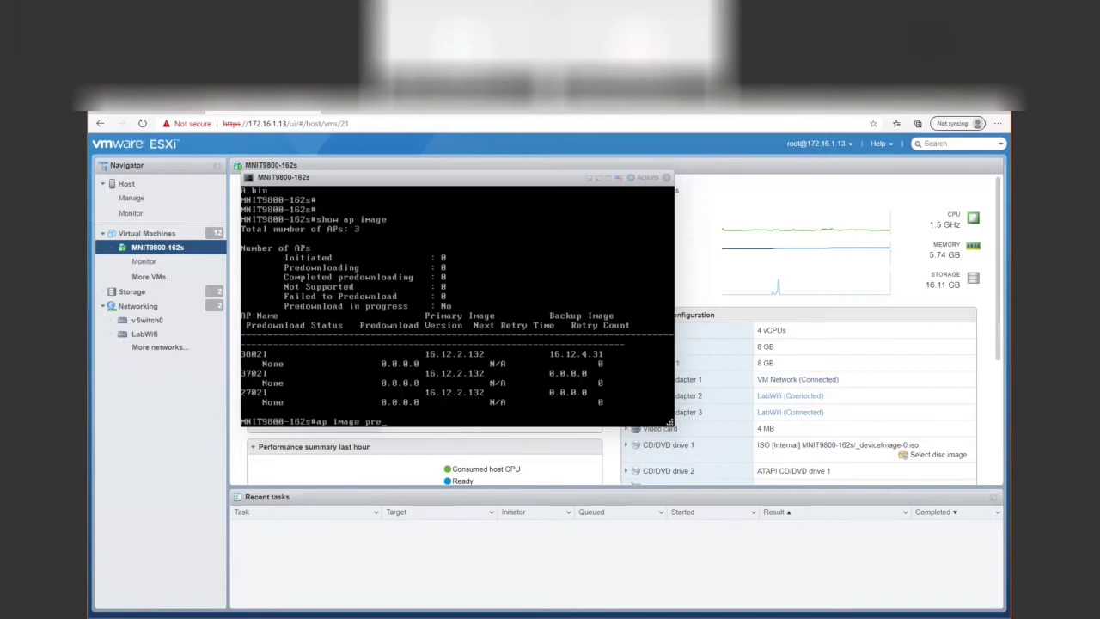
key("Tab")
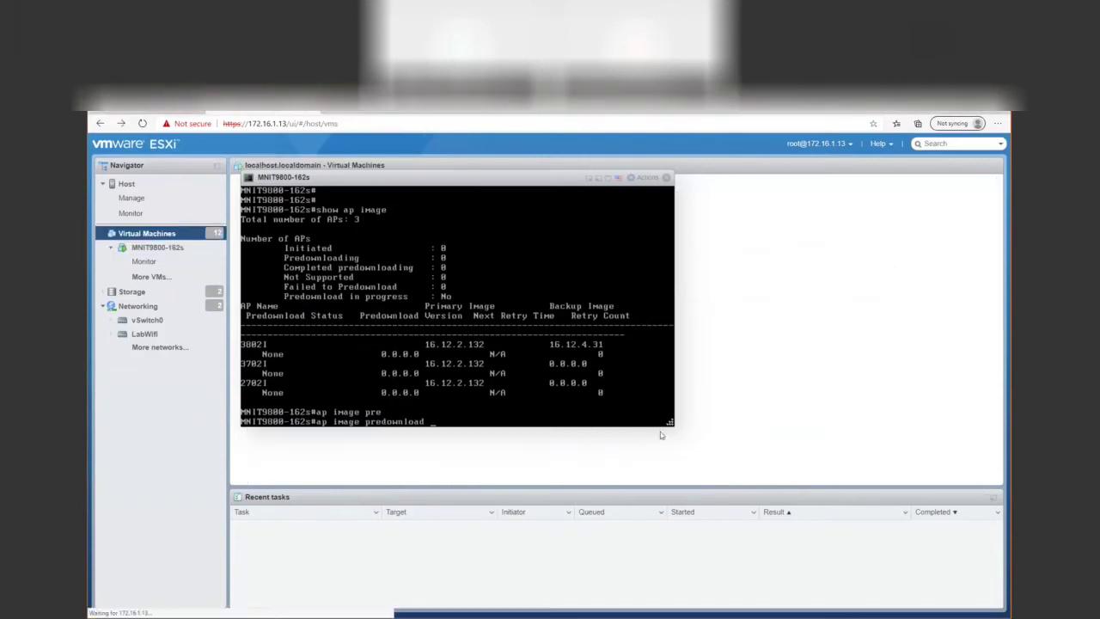
key("Return")
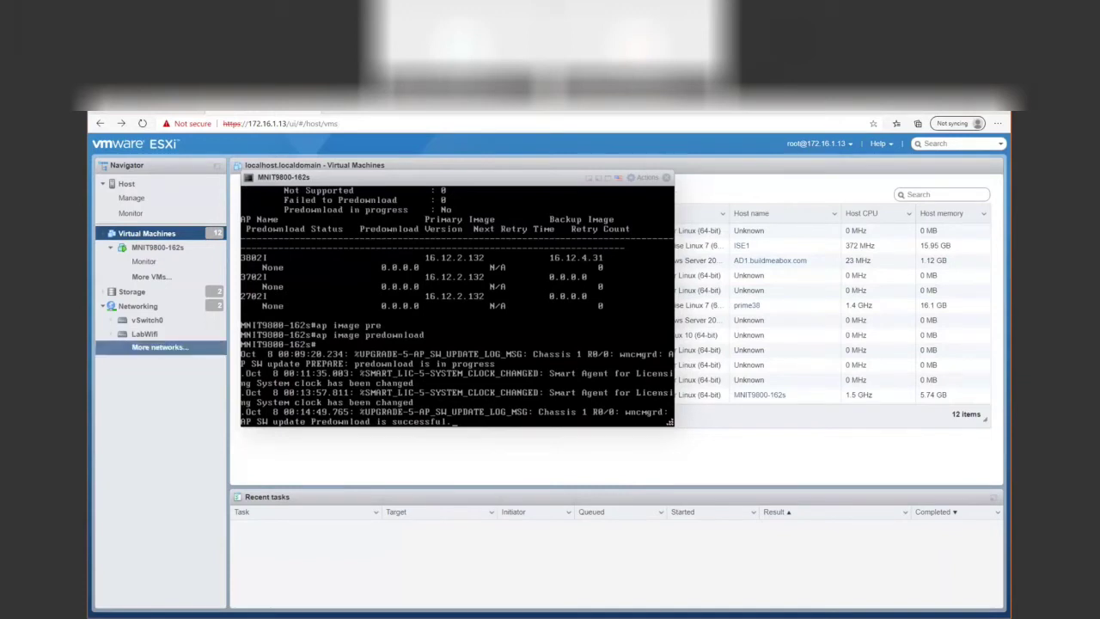
key("Return")
key("Return")
key("Return")
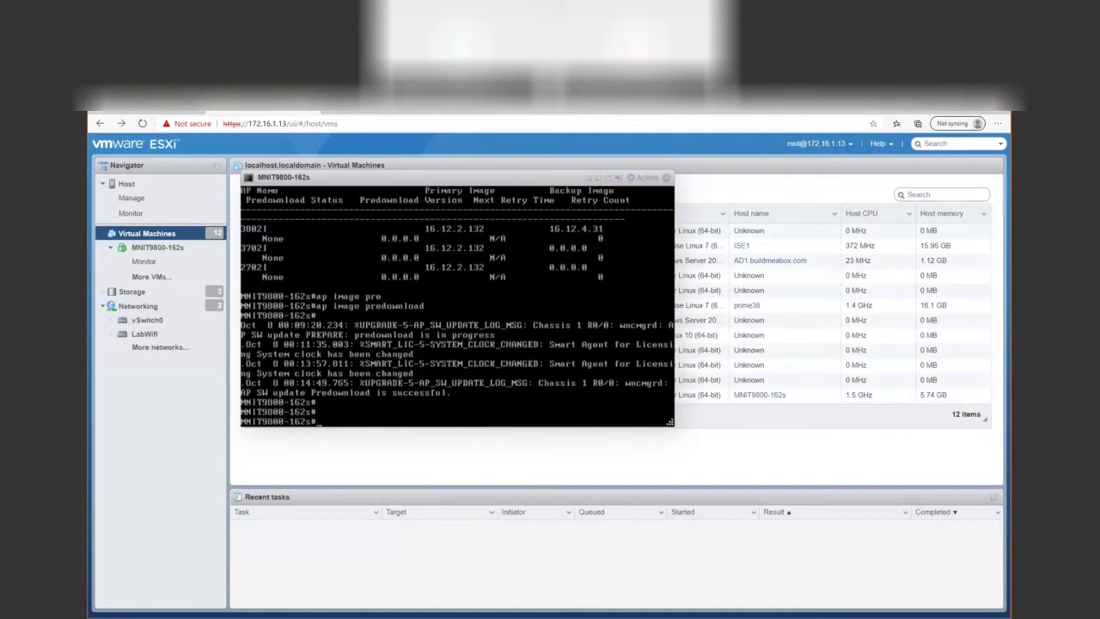
Step: Confirm all three APs show 17.3.1.9 predownload Complete, then run 'ap image swap'
type("show ap image")
key("Return")
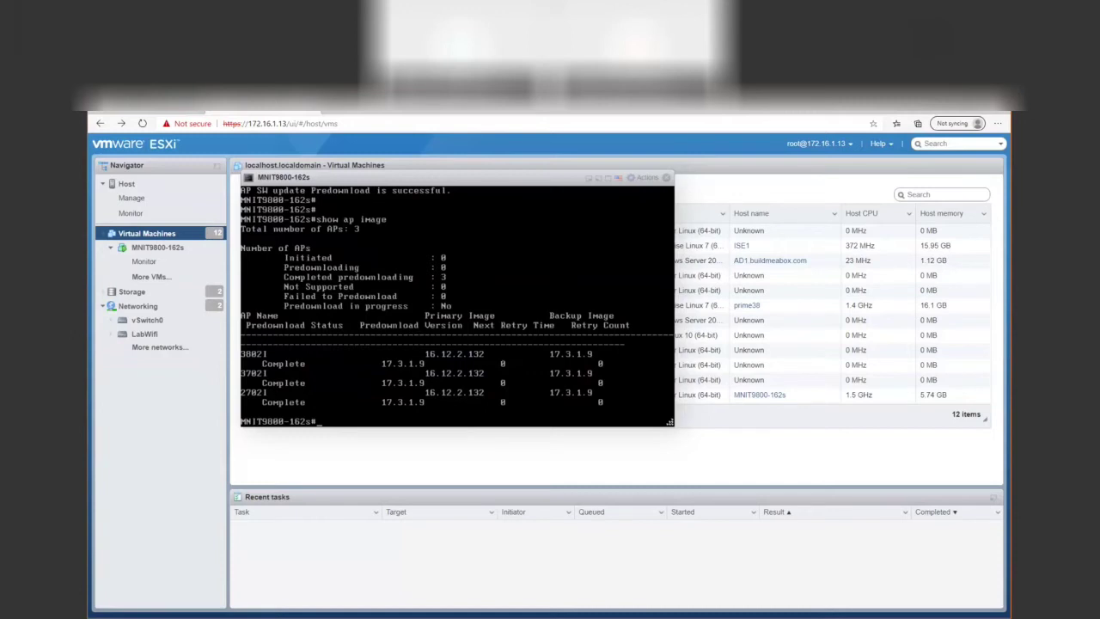
type("image swap")
key("BackSpace")
key("Return")
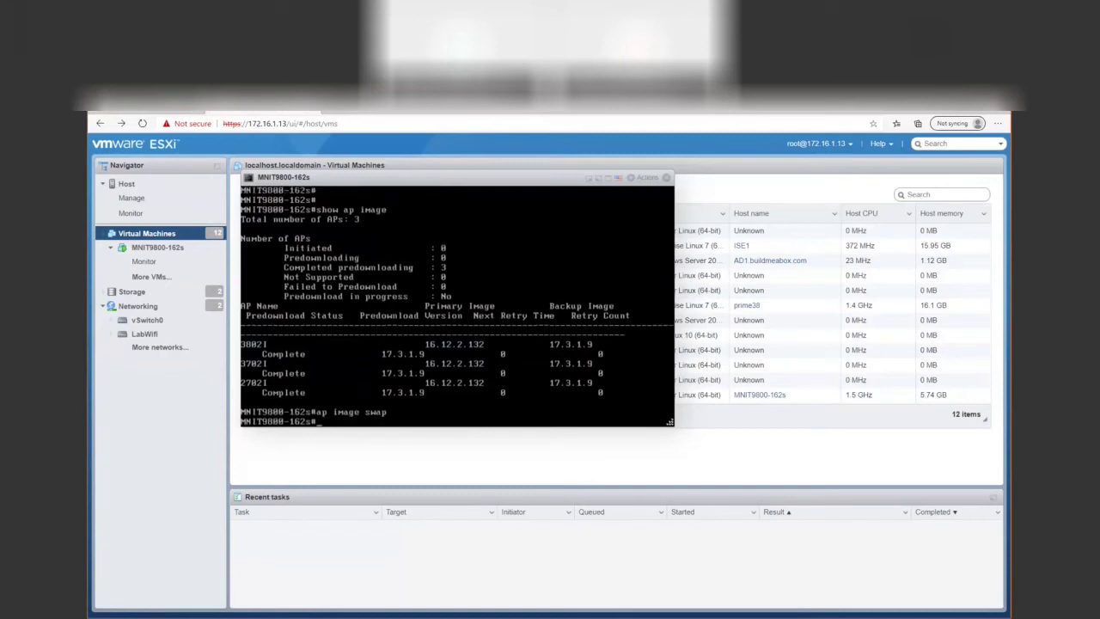
Step: Confirm the APs list 17.3.1.9 primary and 16.12.2.132 backup, then start 'install activate'
type("show ap image")
key("Return")
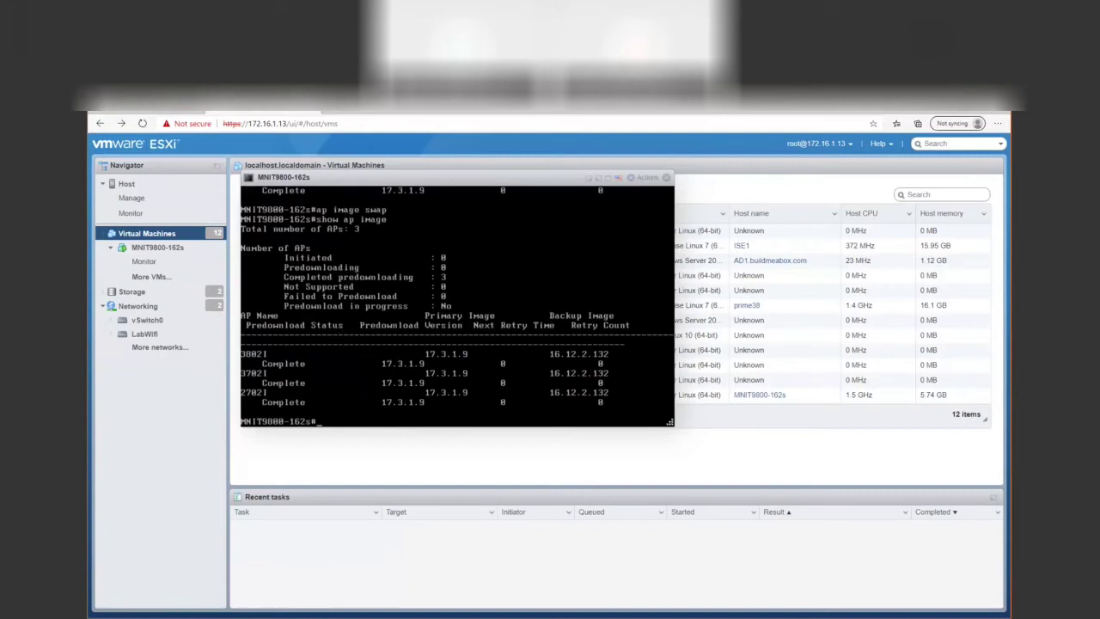
type("install act")
key("Tab")
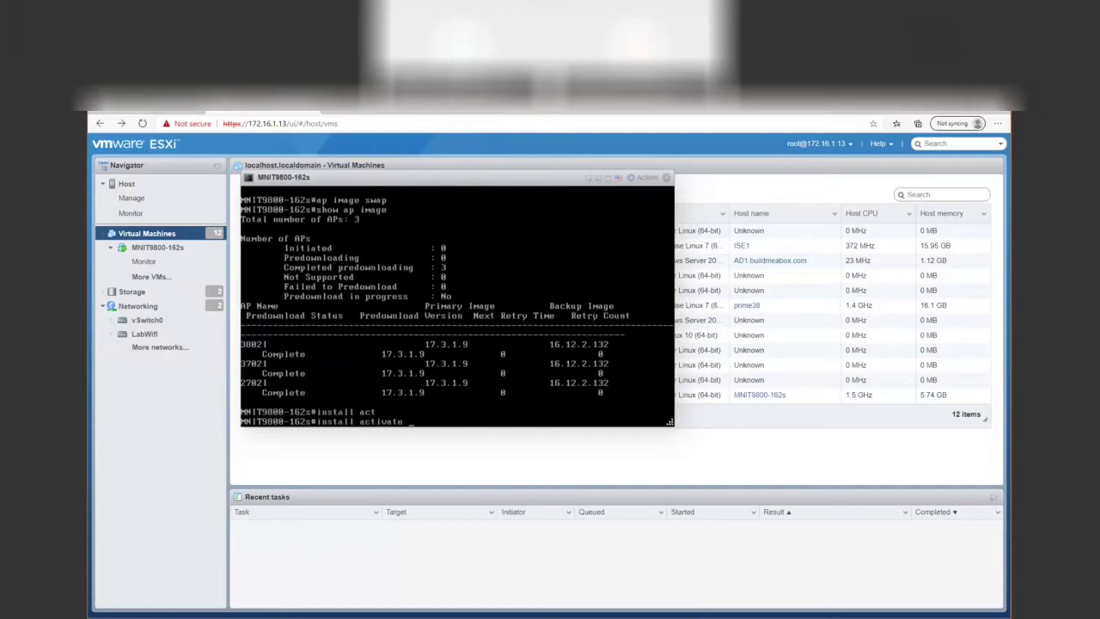
Step: Check the bootflash: file option, clear the command line, and run 'dir' on bootflash
type("file ?")
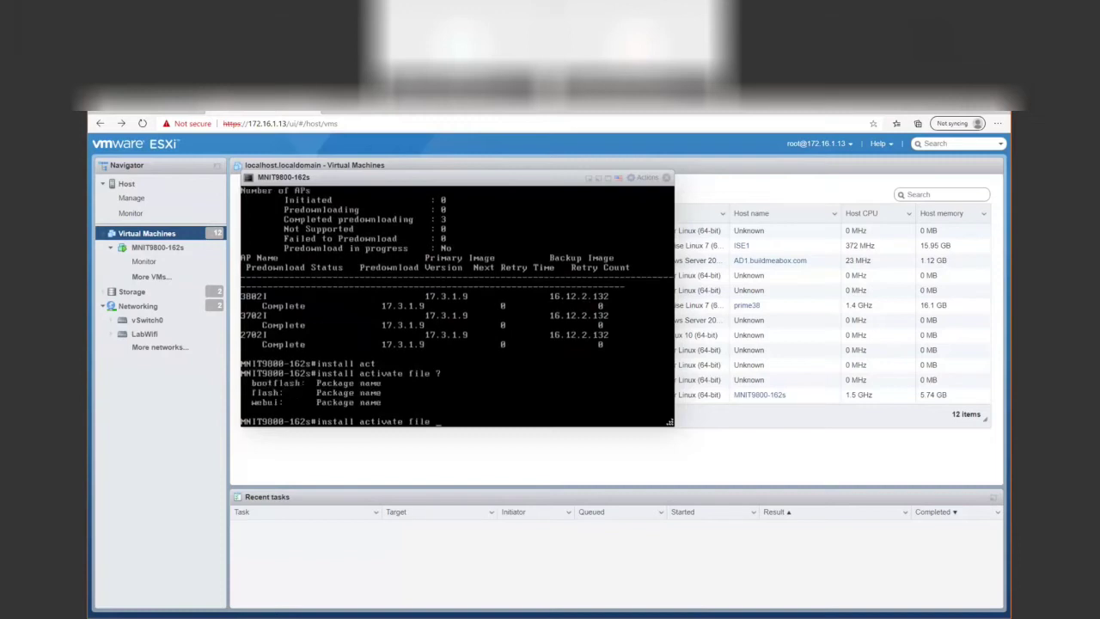
type("boot")
key("Tab")
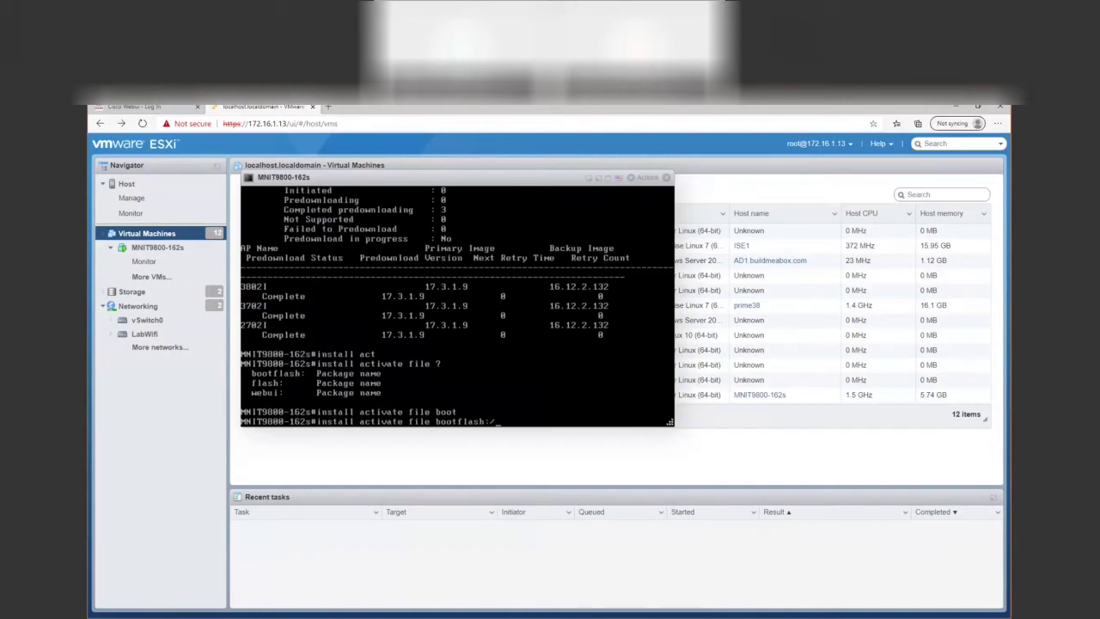
key("BackSpace")
key("BackSpace")
key("BackSpace")
key("BackSpace")
key("BackSpace")
key("BackSpace")
key("BackSpace")
key("BackSpace")
key("BackSpace")
key("BackSpace")
key("BackSpace")
key("BackSpace")
key("BackSpace")
key("BackSpace")
key("BackSpace")
key("BackSpace")
key("BackSpace")
key("BackSpace")
key("BackSpace")
key("BackSpace")
type("dir")
key("Return")
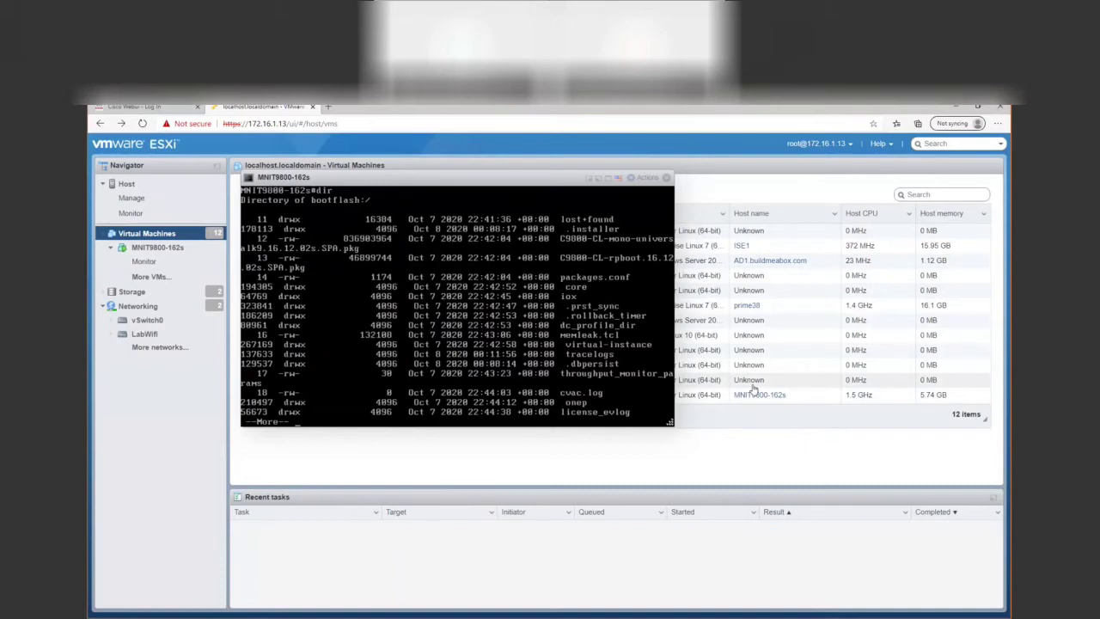
Step: Page through the listing to the 17.03.01 package files and free space, then begin 'install activate'
key("Return")
key("Return")
key("Return")
key("Return")
key("Return")
key("Return")
key("Return")
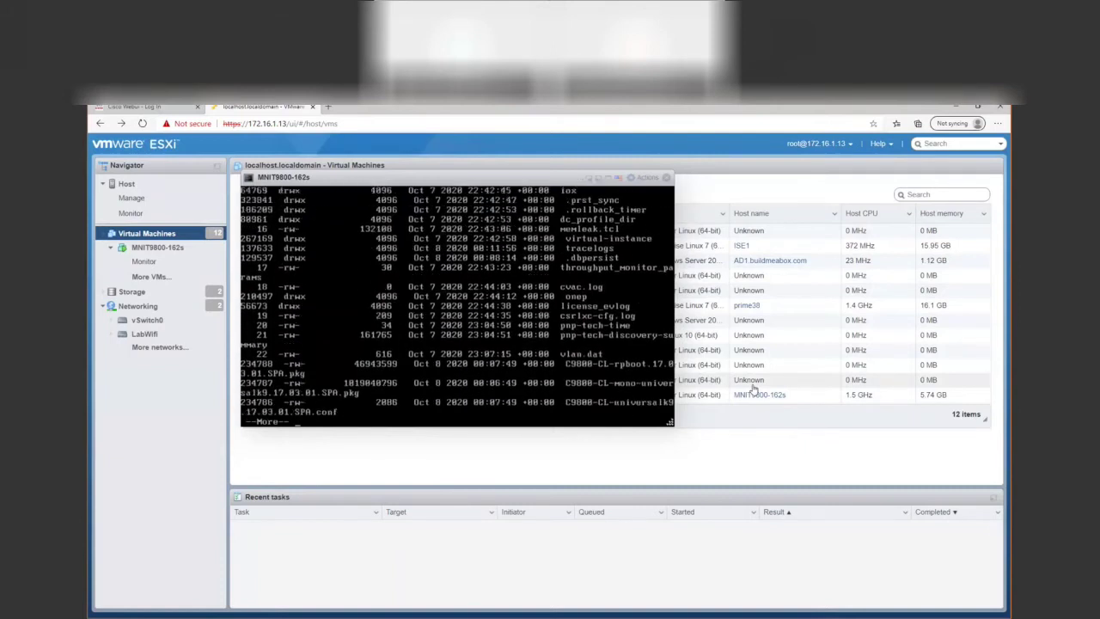
key("Return")
key("Return")
key("Return")
key("Return")
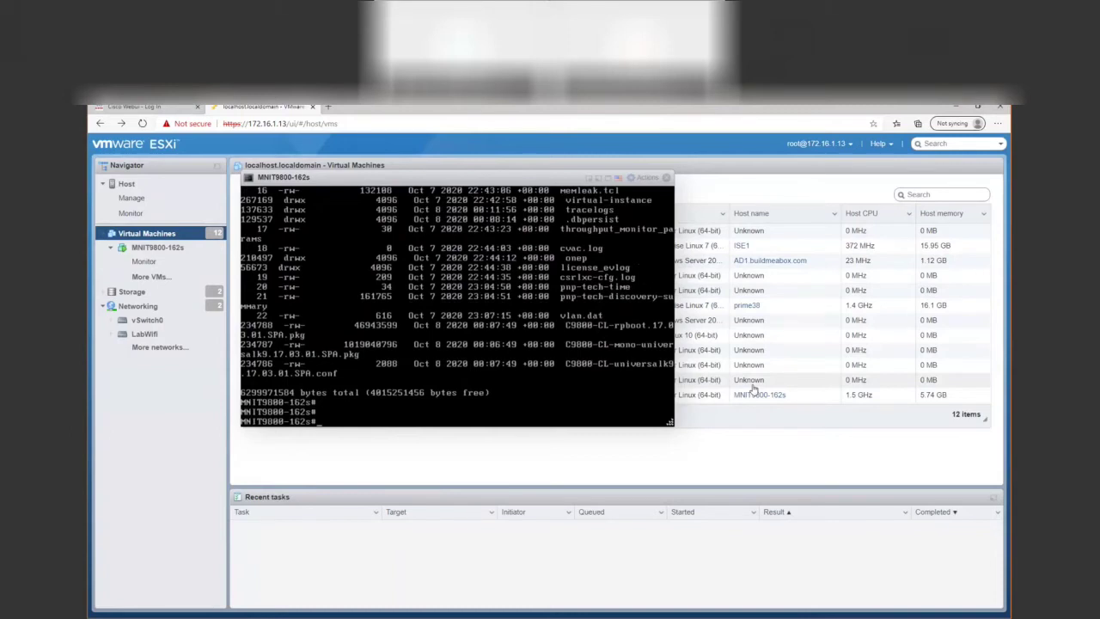
type("install acti")
key("Tab")
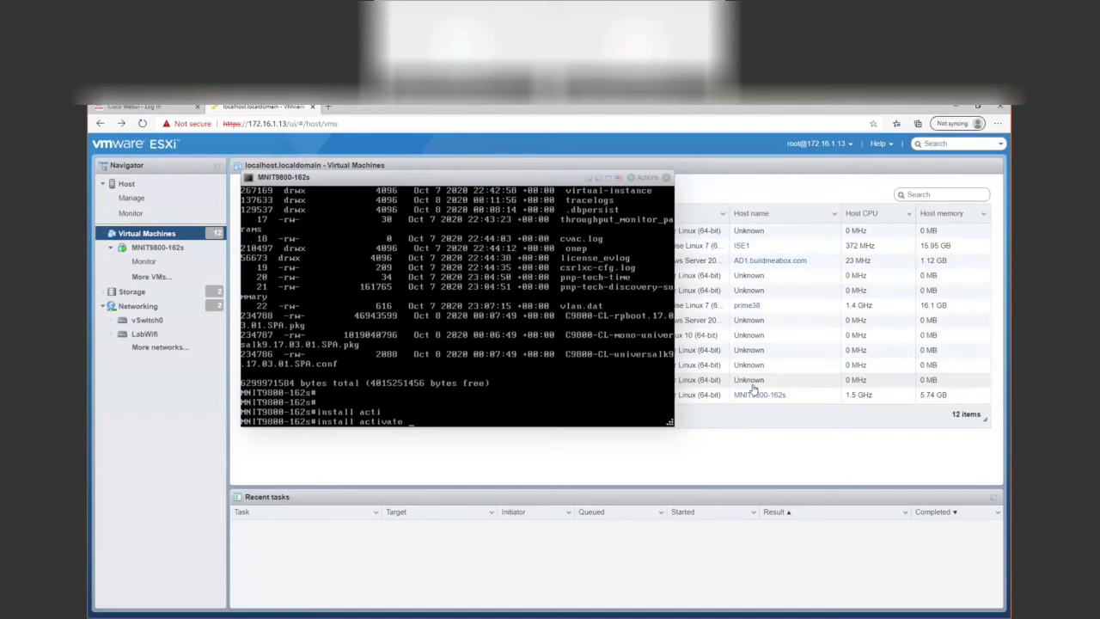
Step: Run install activate with file bootflash:/C9800-CL-mono-universalk9.17.03.01.SPA.pkg
type("file boo")
key("Tab")
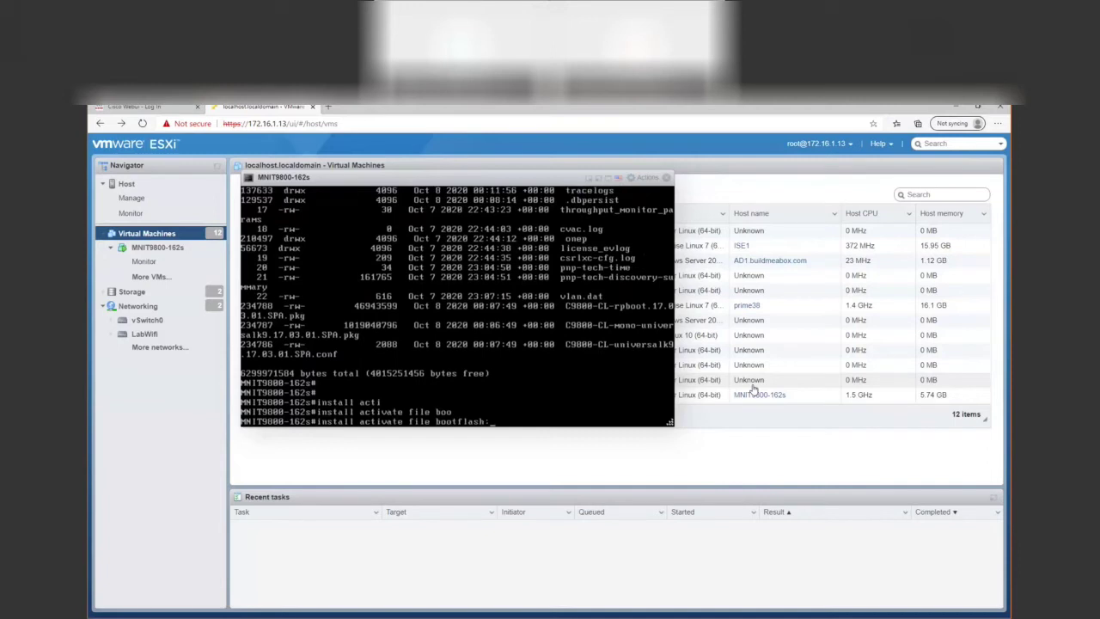
type("/")
type("C")
type("9800")
type("-CL")
type("-mono")
key("BackSpace")
key("BackSpace")
key("BackSpace")
key("BackSpace")
type("mono-un")
key("Tab")
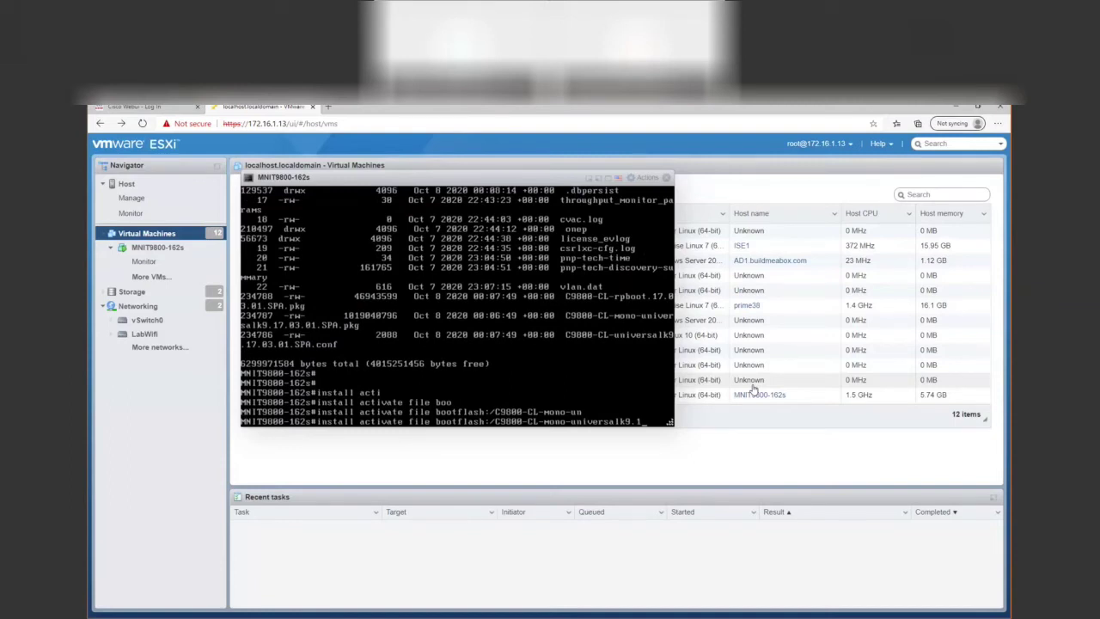
type("7.03")
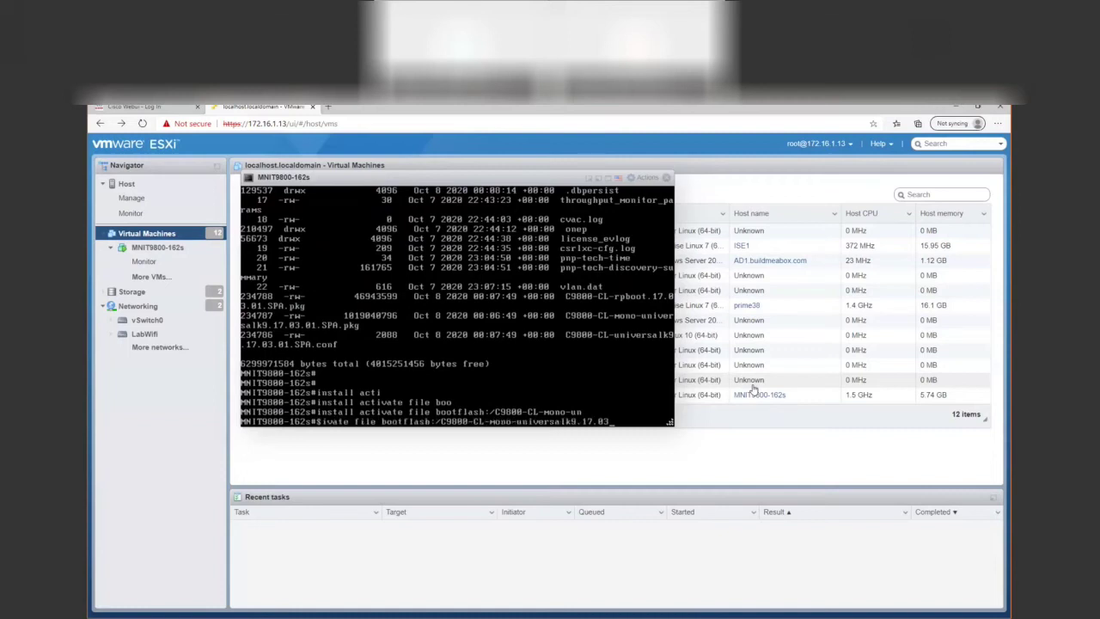
key("Tab")
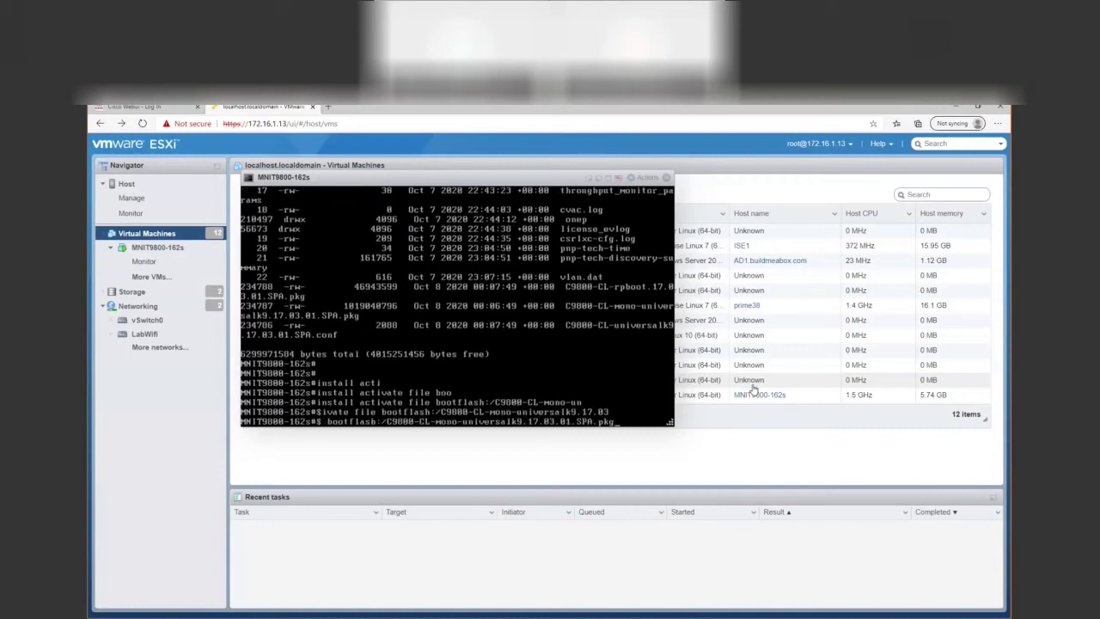
key("Return")
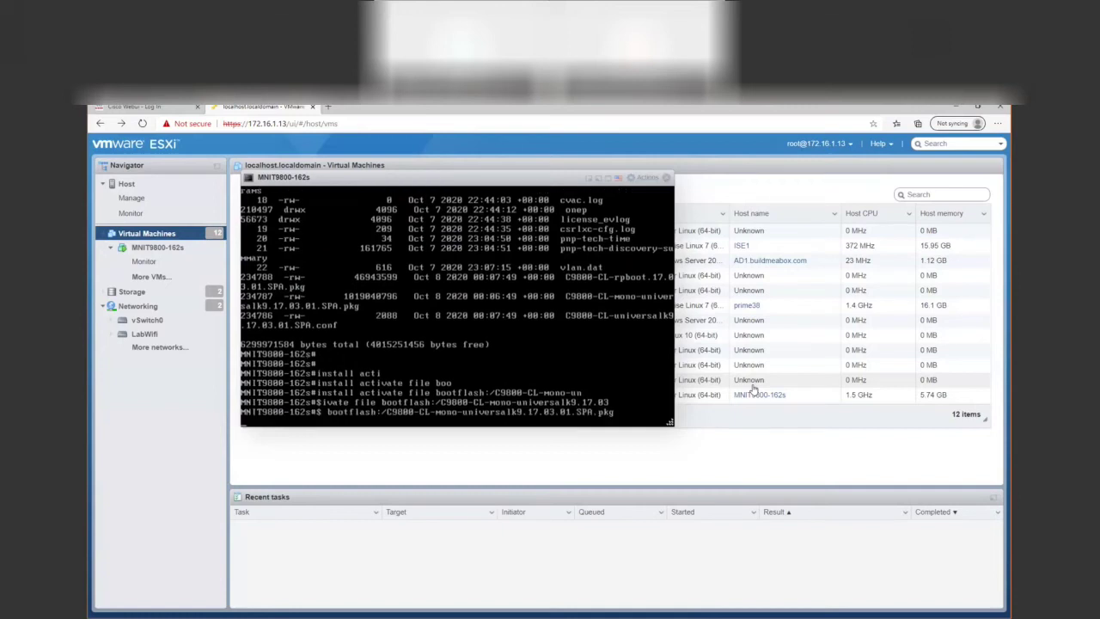
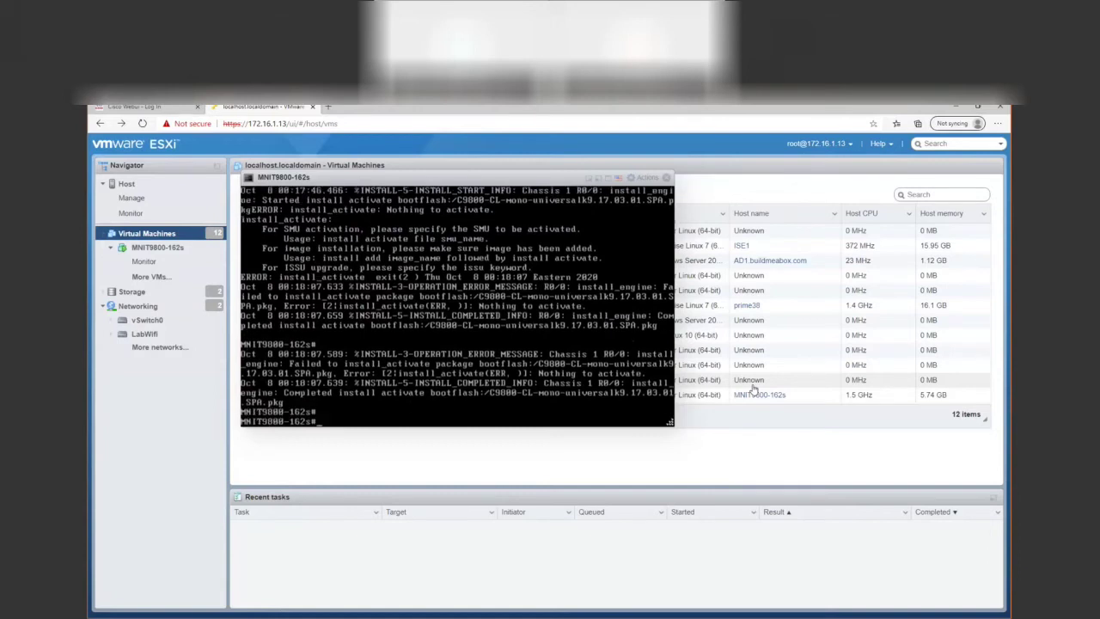
Step: List the bootflash with dir and page through it to find the 17.03.01 rpboot, package and conf files
type("dir")
key("Return")
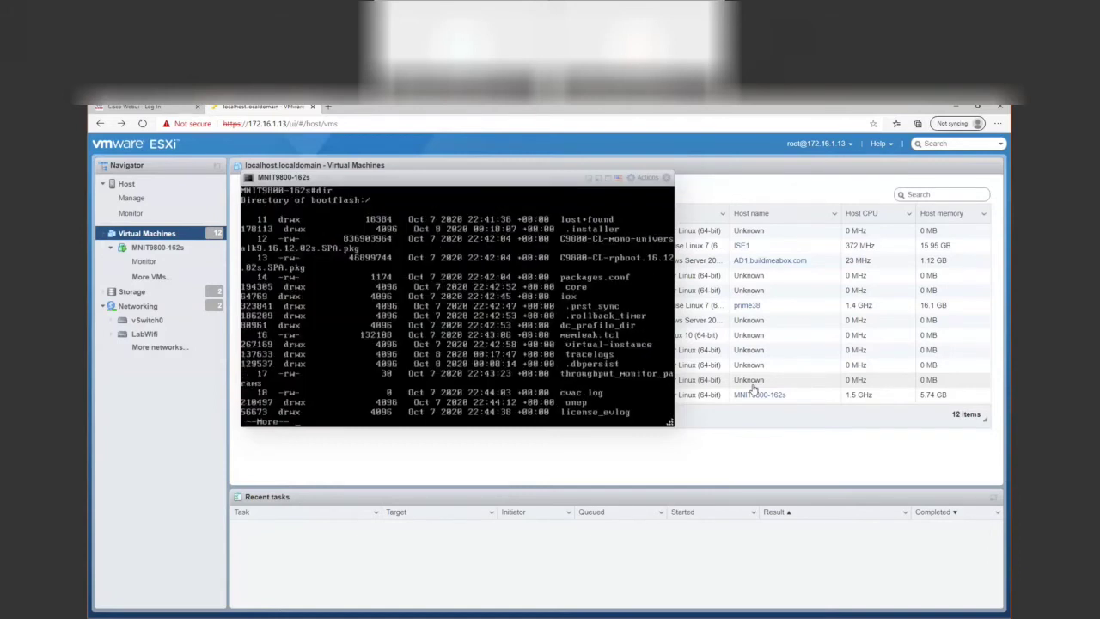
key("space")
key("Return")
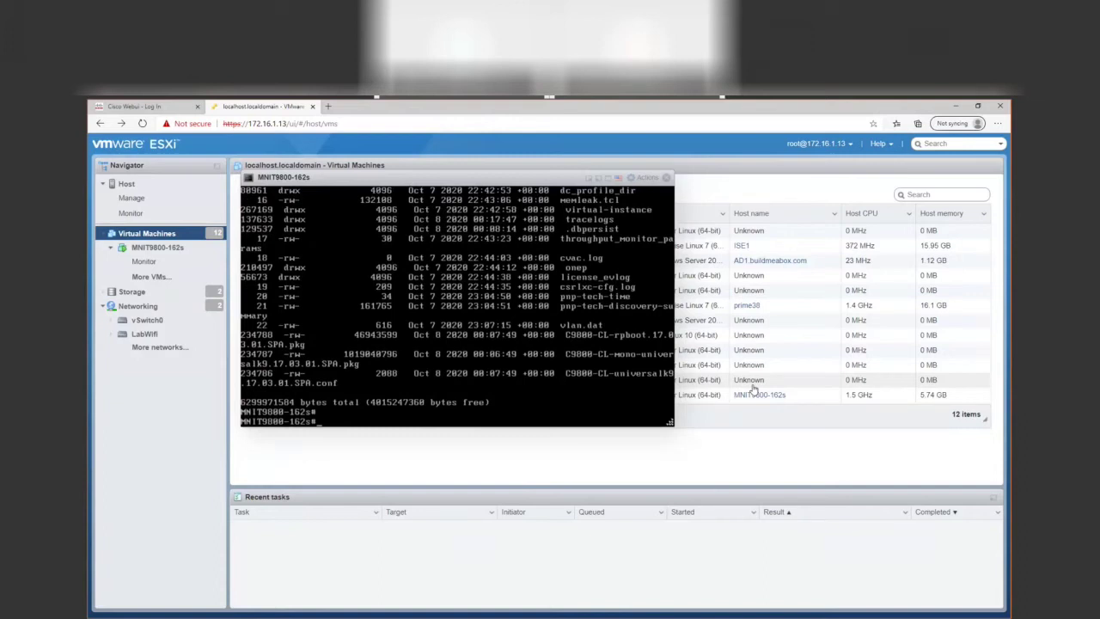
type("dir")
key("Return")
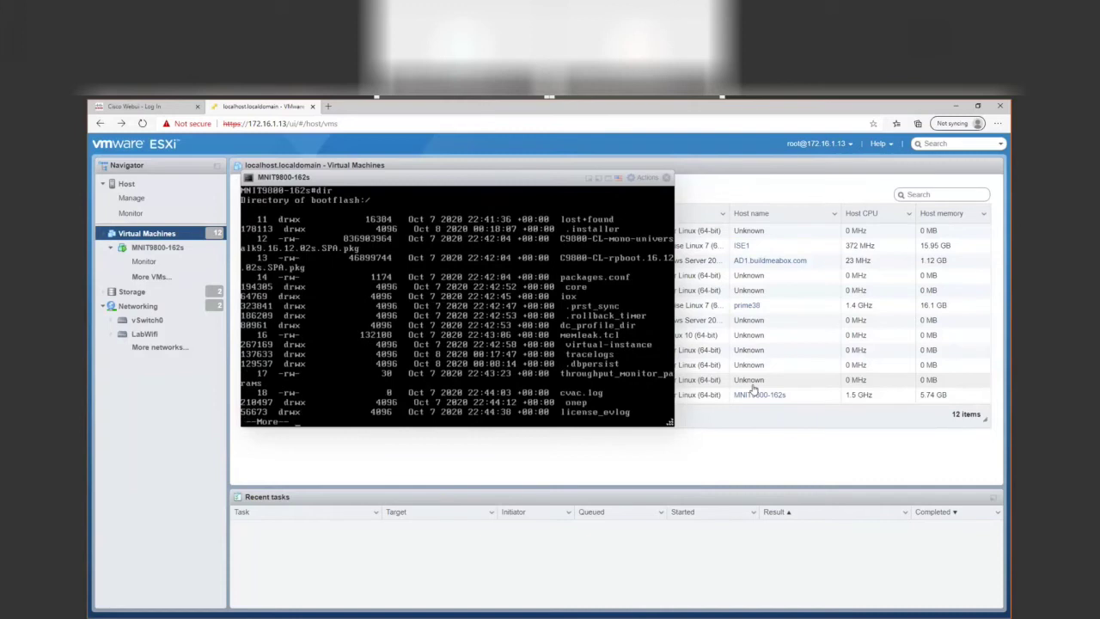
key("Return")
key("Return")
key("Return")
key("Return")
key("Return")
key("Return")
key("Return")
key("Return")
key("Return")
key("Return")
key("Return")
key("Return")
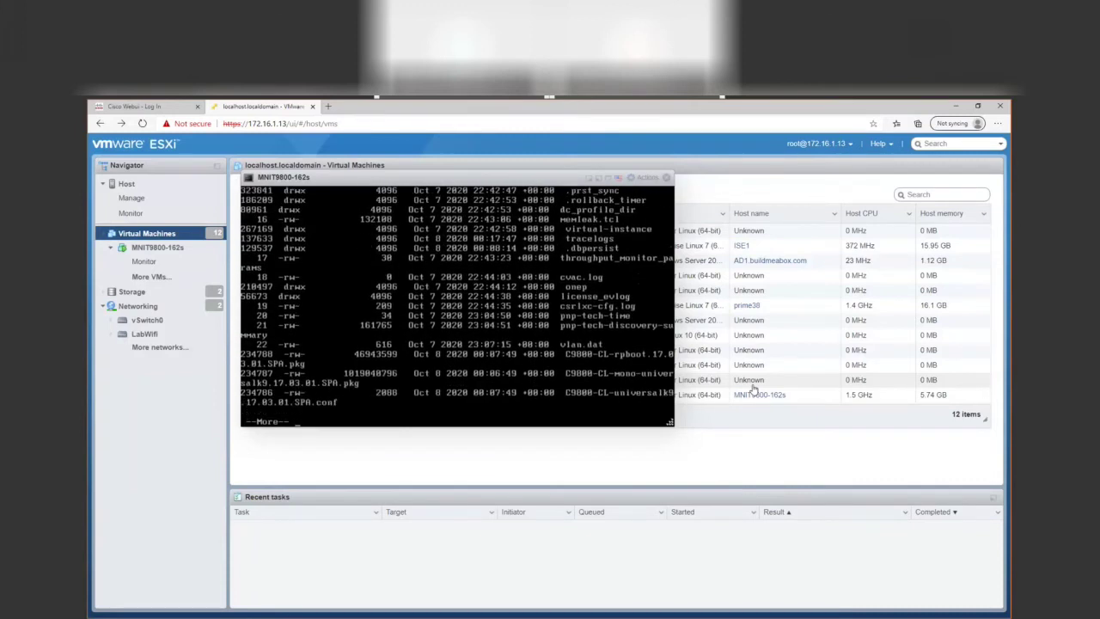
key("Return")
key("Return")
key("Return")
key("Return")
key("Return")
key("Return")
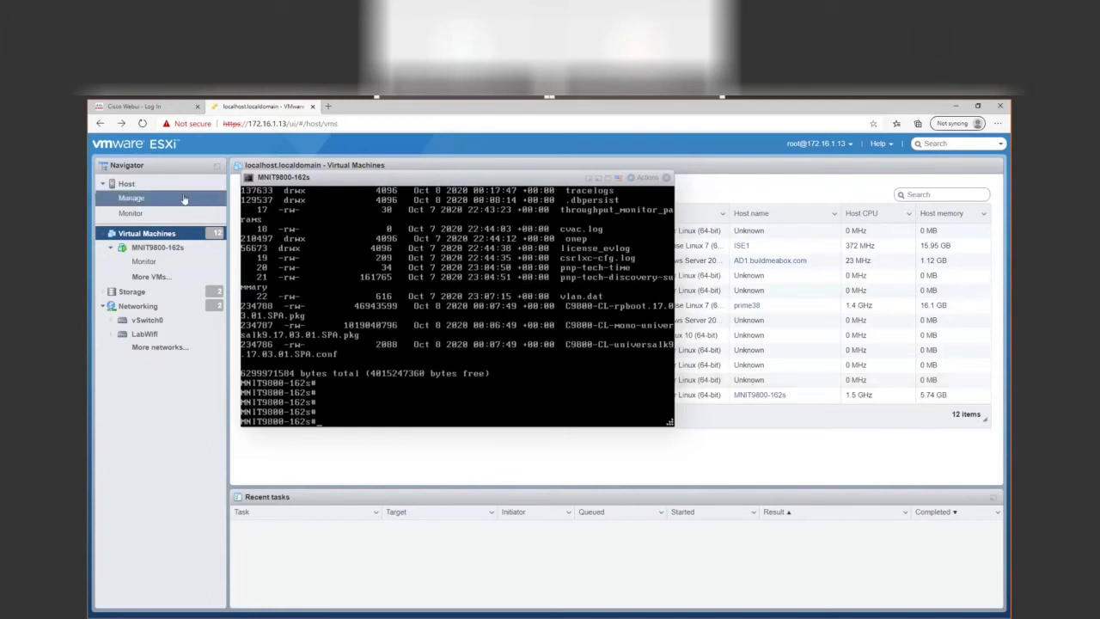
Step: Log in to the 9800-CL WebUI with the admin username and password, then return to the ESXi console
left_click(168, 112)
left_click(482, 309)
type("admin")
key("Tab")
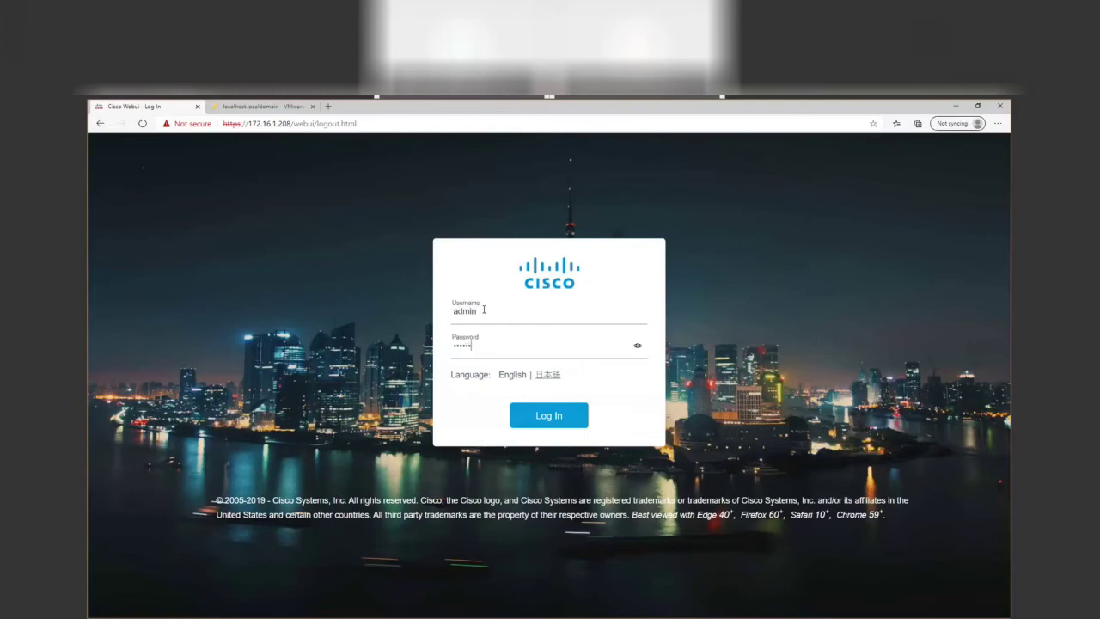
key("Return")
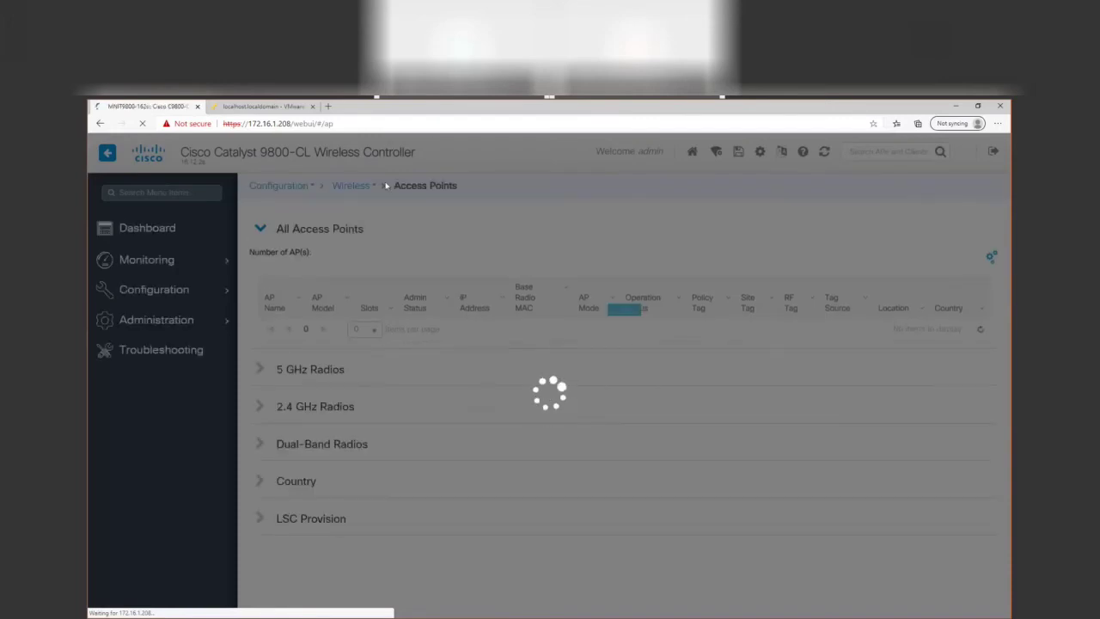
key("ctrl+Tab")
Step: Try install deactivate on the console, query its file options with ?, then clear the line
key("Return")
key("Return")
key("Return")
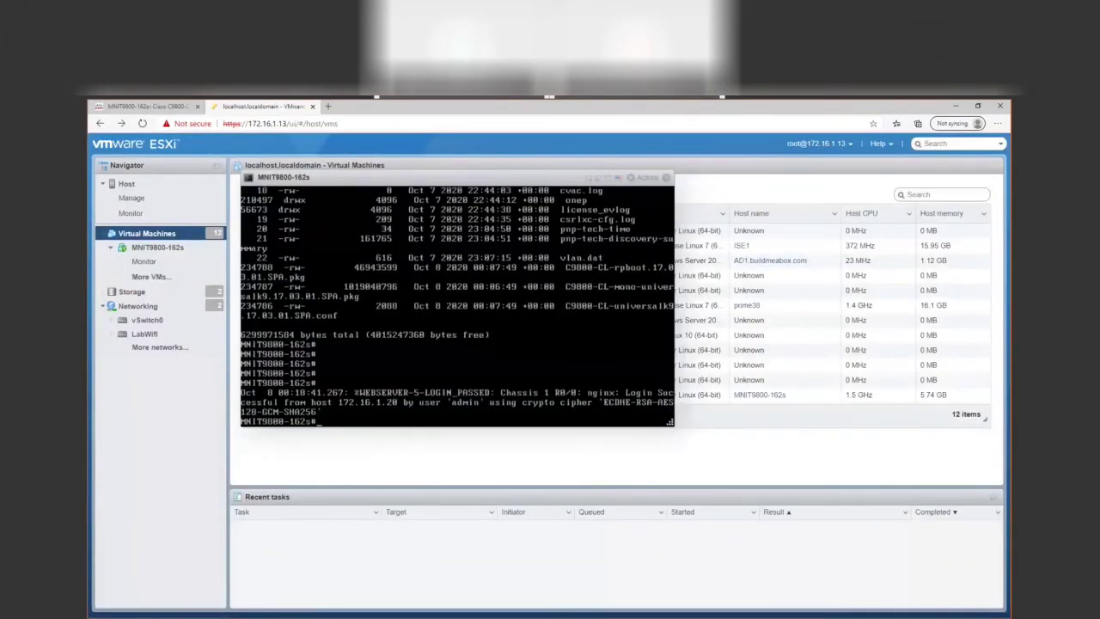
type("install de")
key("Tab")
key("Return")
key("Up")
type("?")
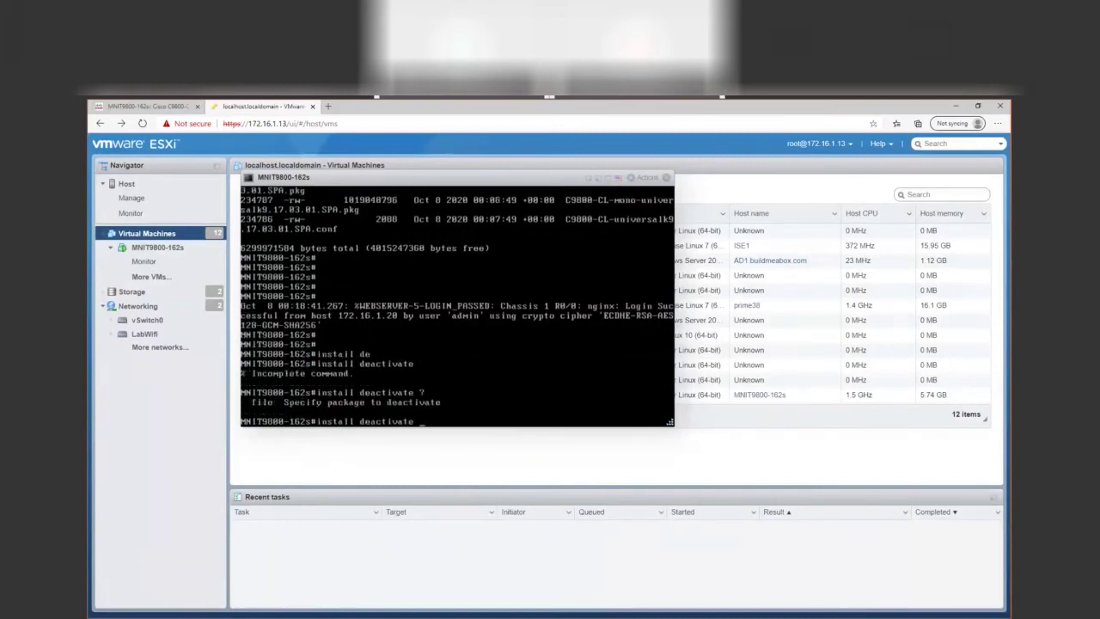
type("file?")
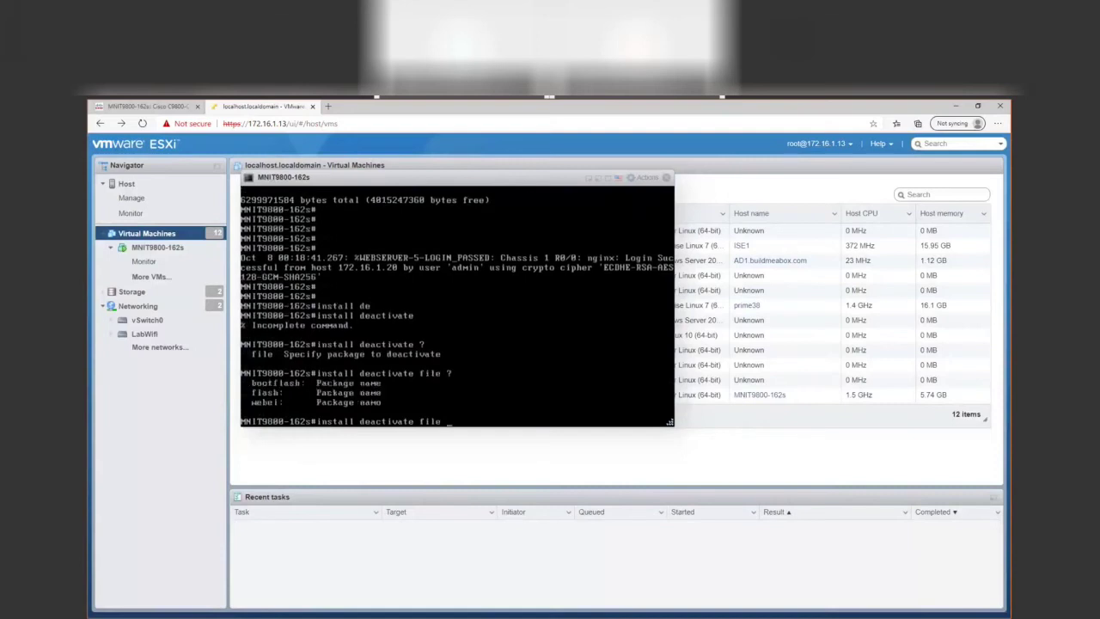
key("BackSpace")
key("BackSpace")
key("BackSpace")
key("BackSpace")
key("BackSpace")
key("BackSpace")
key("BackSpace")
key("BackSpace")
key("BackSpace")
key("BackSpace")
key("BackSpace")
key("BackSpace")
key("BackSpace")
key("BackSpace")
key("BackSpace")
key("BackSpace")
key("BackSpace")
key("BackSpace")
key("BackSpace")
key("BackSpace")
Step: Go to Administration > Software Management in the controller WebUI
left_click(172, 107)
mouse_move(180, 318)
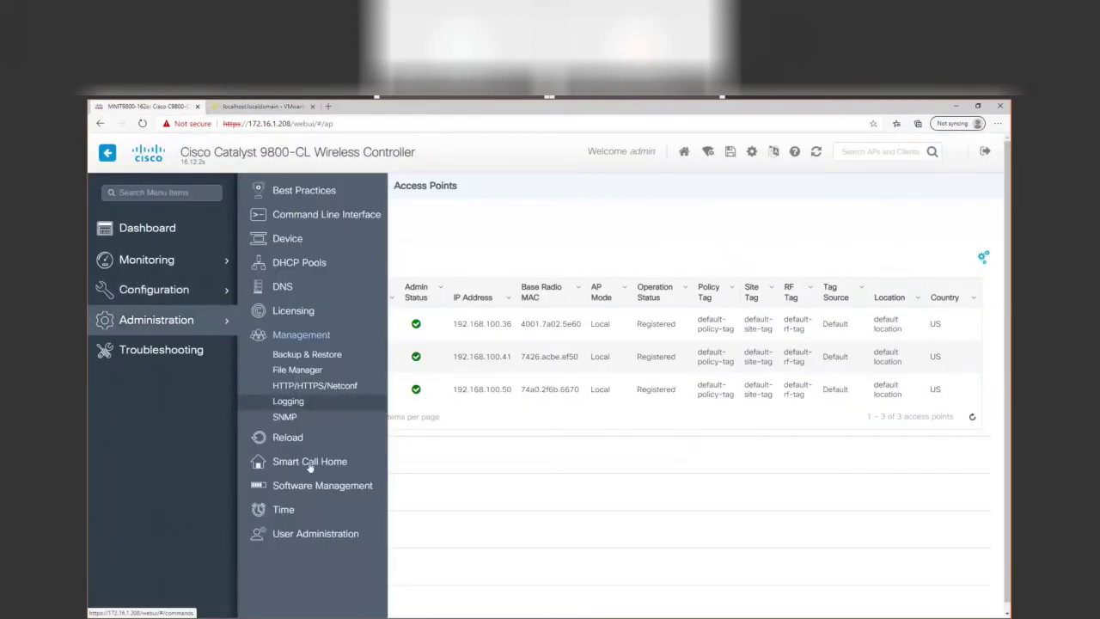
left_click(300, 415)
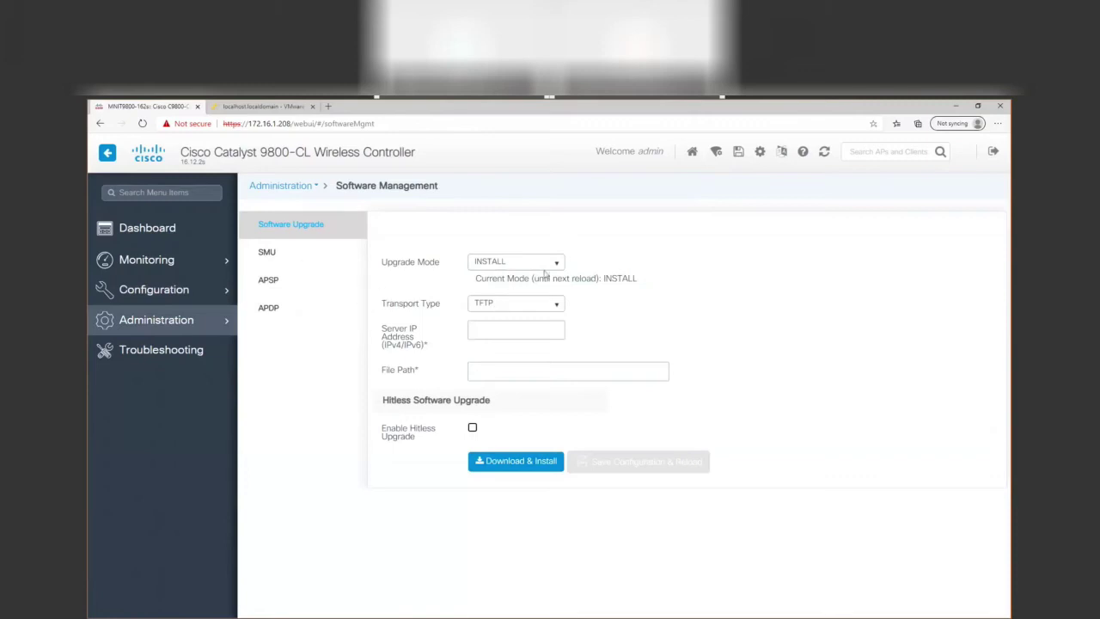
Step: Set transport type to Desktop (HTTPS) and select C9800-CL-universalk9.17.03.01.SPA.bin as the upgrade image
left_click(556, 306)
left_click(509, 381)
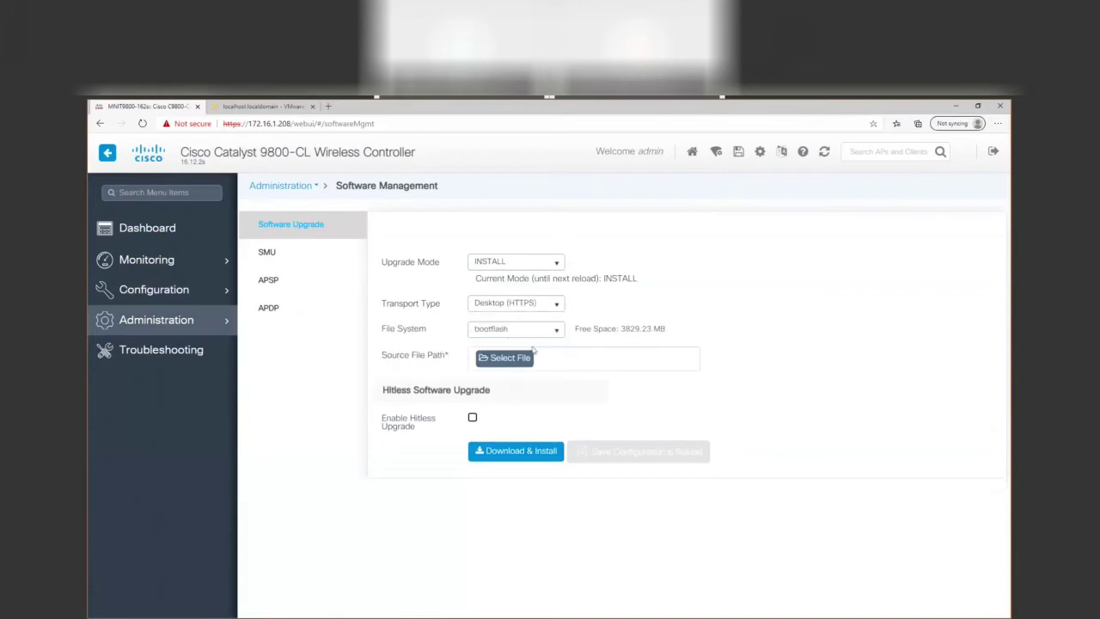
left_click(514, 357)
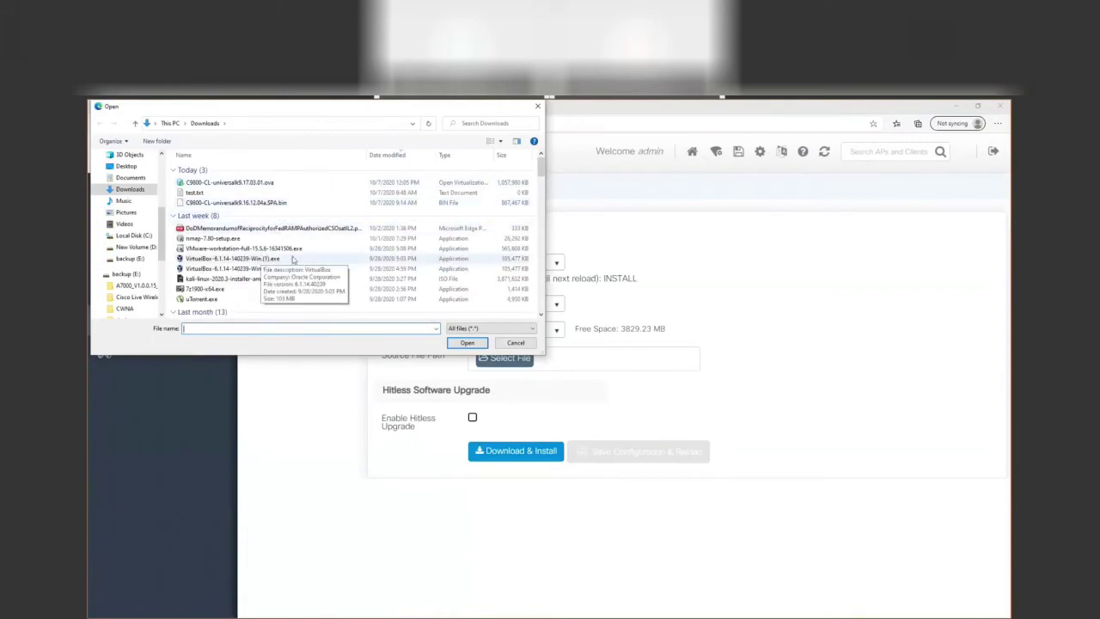
scroll(273, 240, "down", 2)
scroll(277, 228, "up", 2)
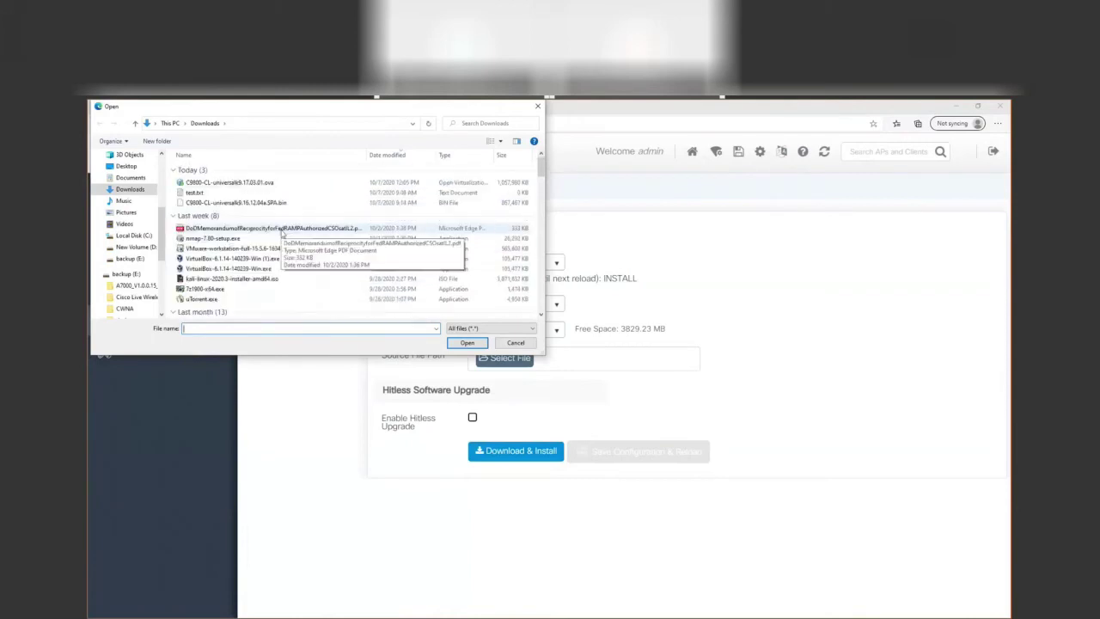
scroll(300, 249, "down", 3)
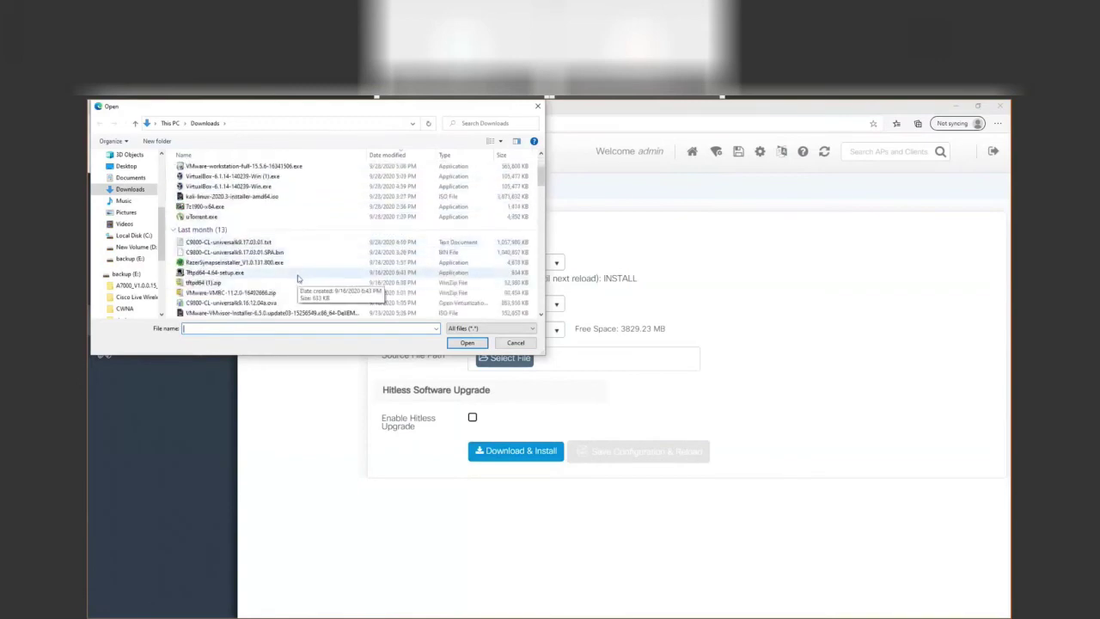
left_click(269, 252)
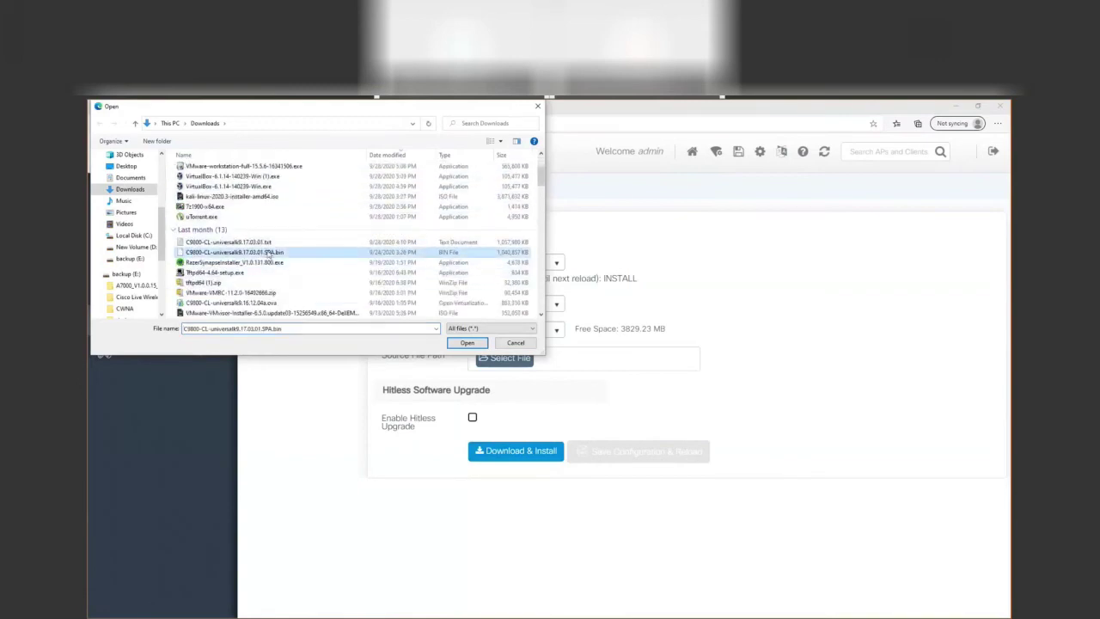
left_click(466, 342)
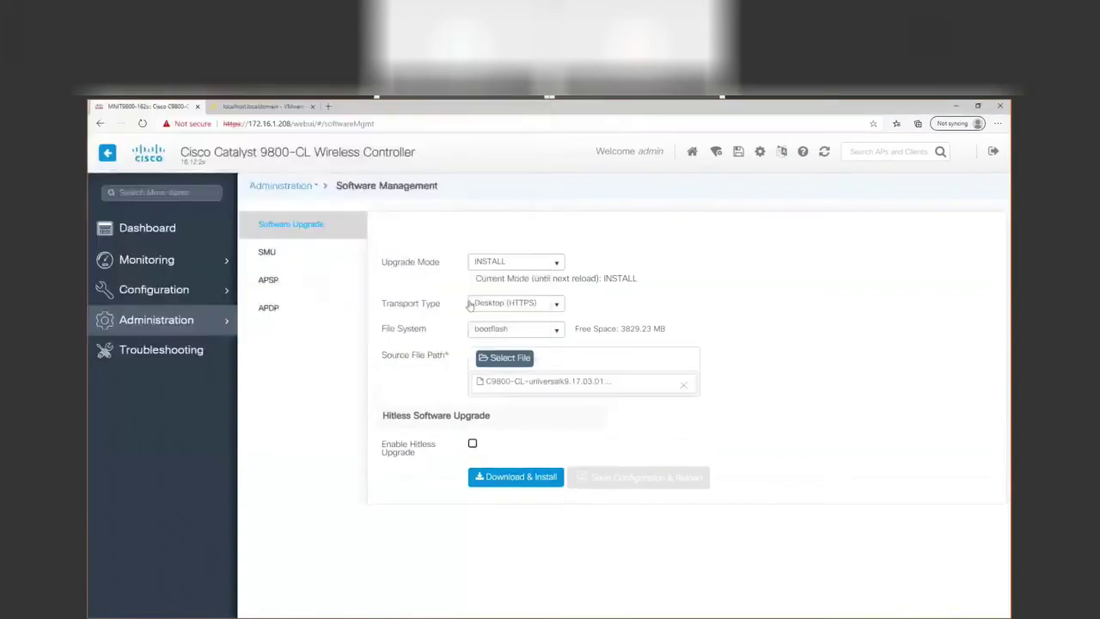
Step: Start Download & Install and confirm Yes, which fails at the install stage
left_click(520, 482)
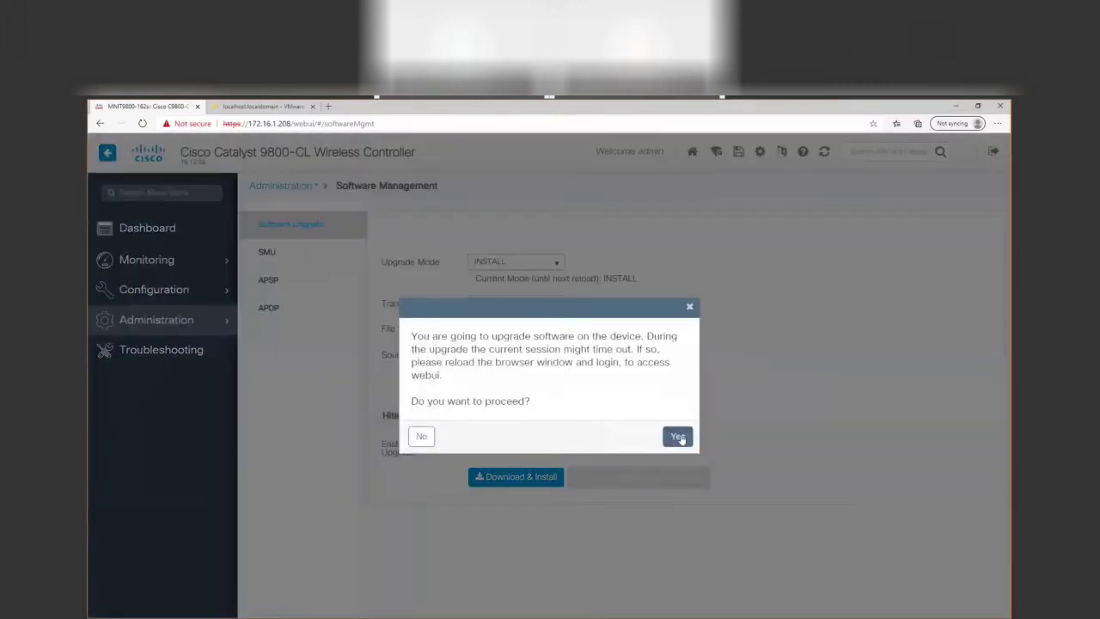
left_click(676, 436)
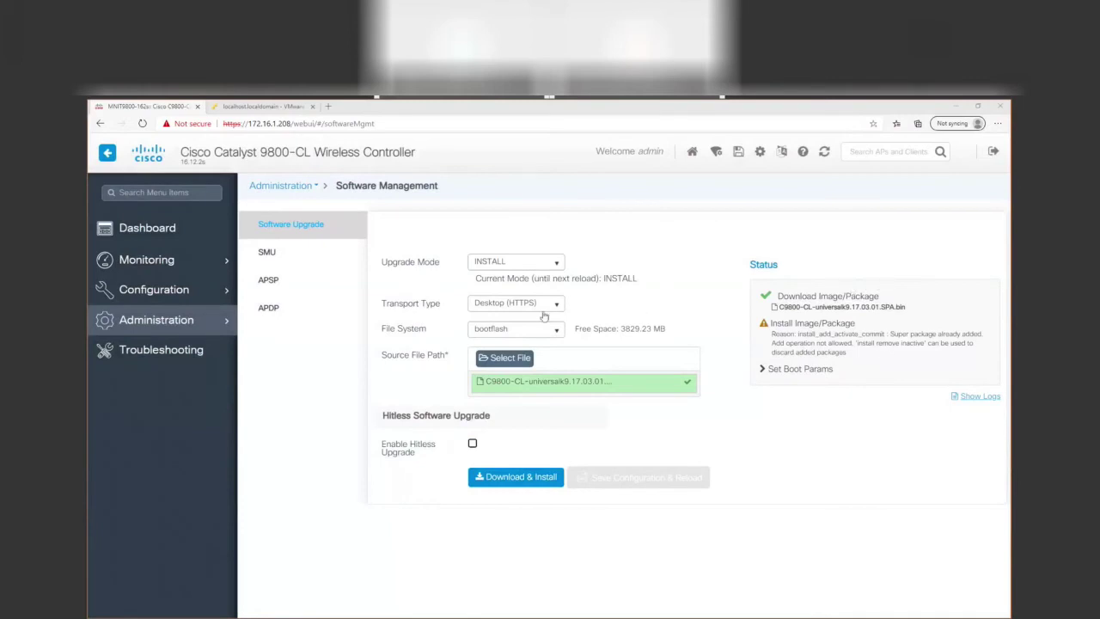
left_click(265, 106)
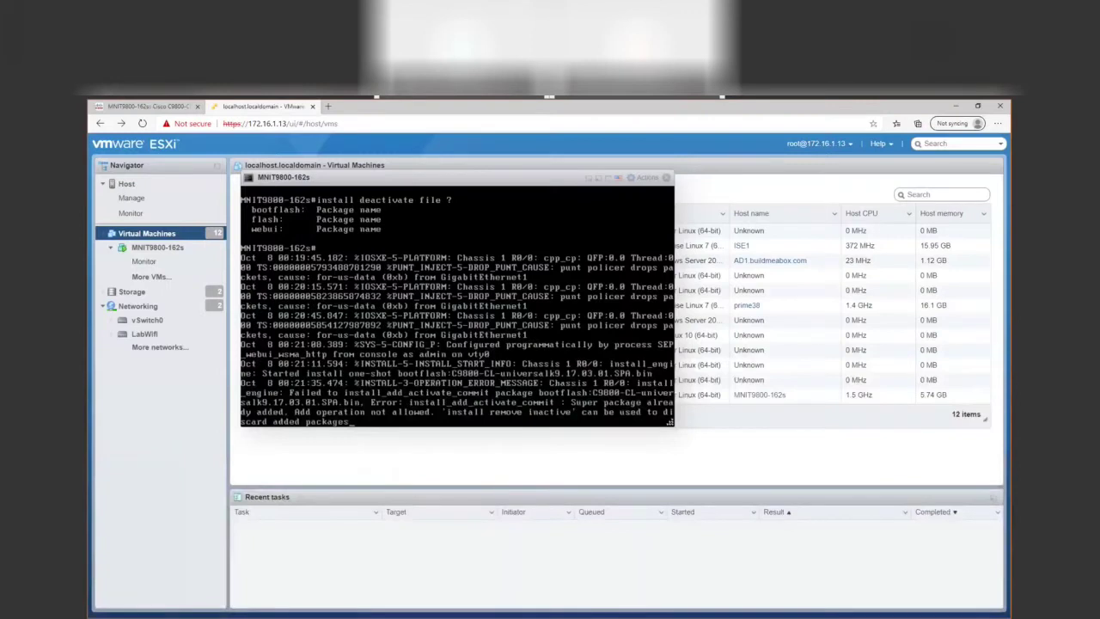
Step: Run 'install remove inactive' on the console and answer y to delete the 17.03.01 files
key("Return")
key("Return")
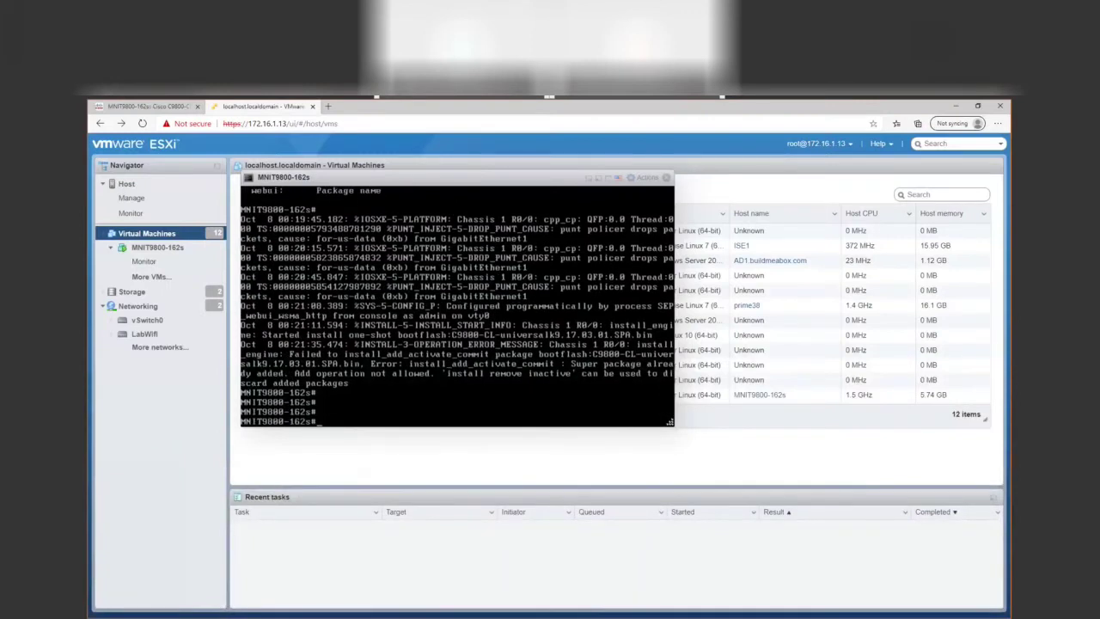
type("install r")
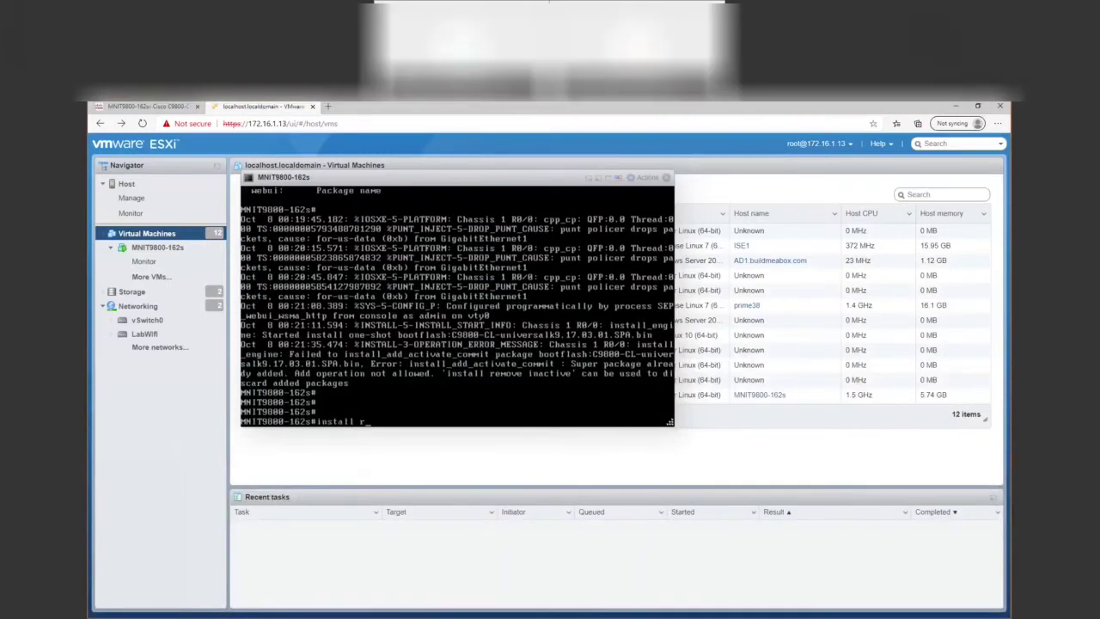
type("emove inactiv")
type("e")
key("Return")
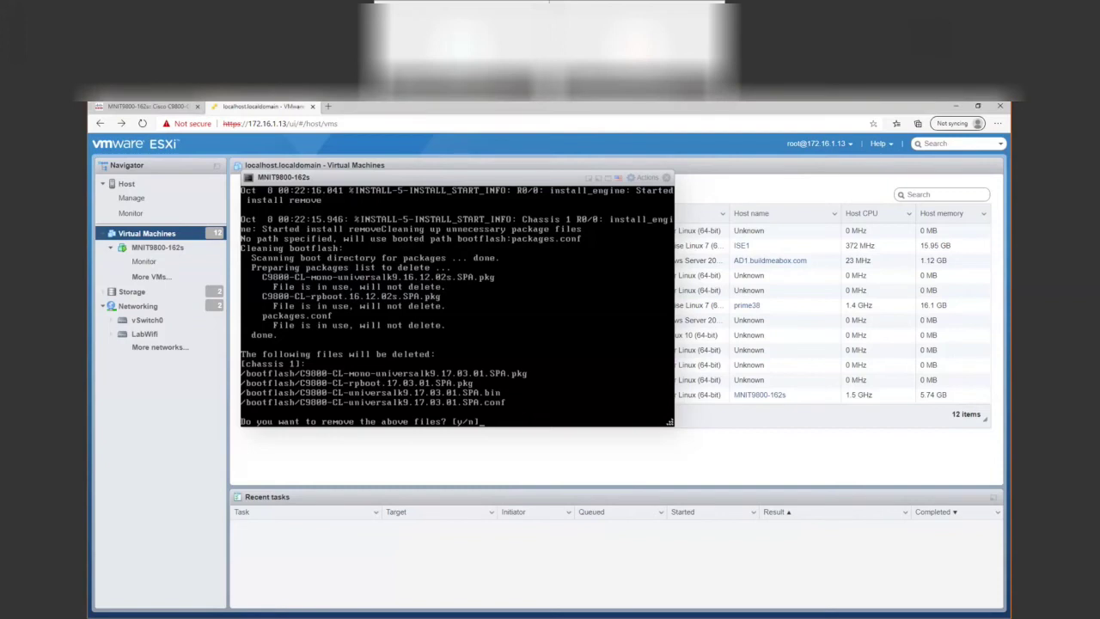
type("y")
key("Return")
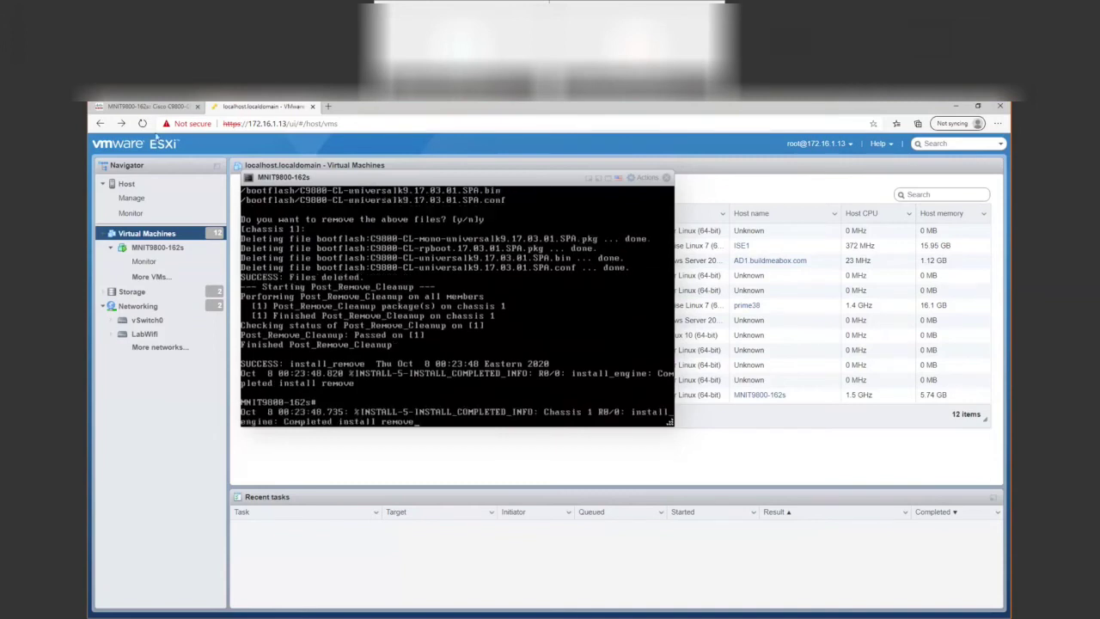
Step: Reselect C9800-CL-universalk9.17.03.01.SPA.bin and rerun Download & Install, confirming Yes
left_click(144, 107)
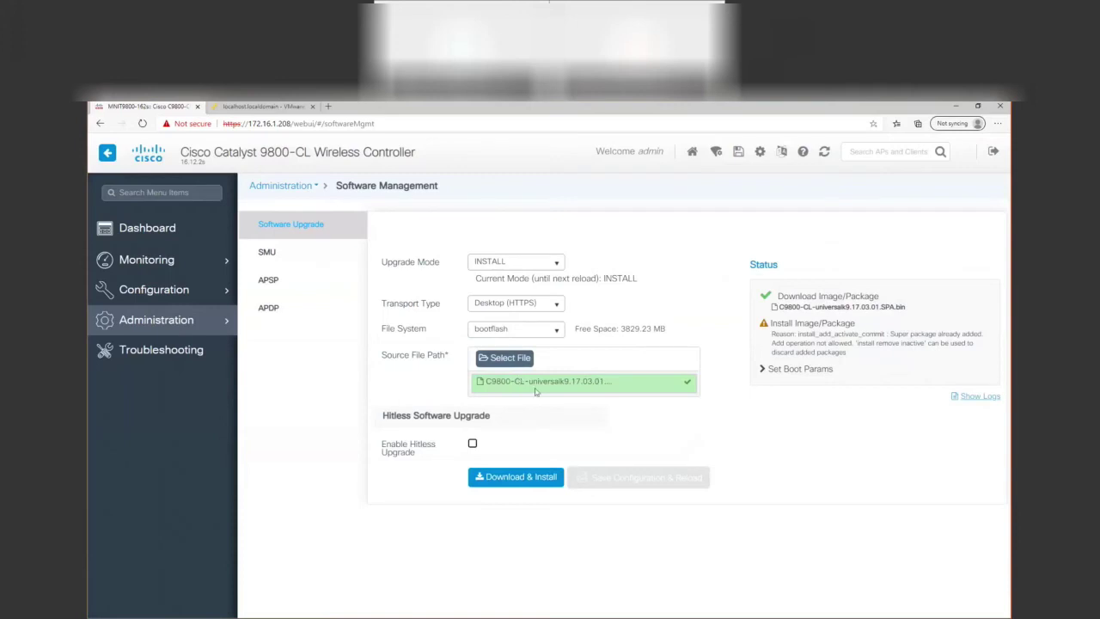
left_click(512, 359)
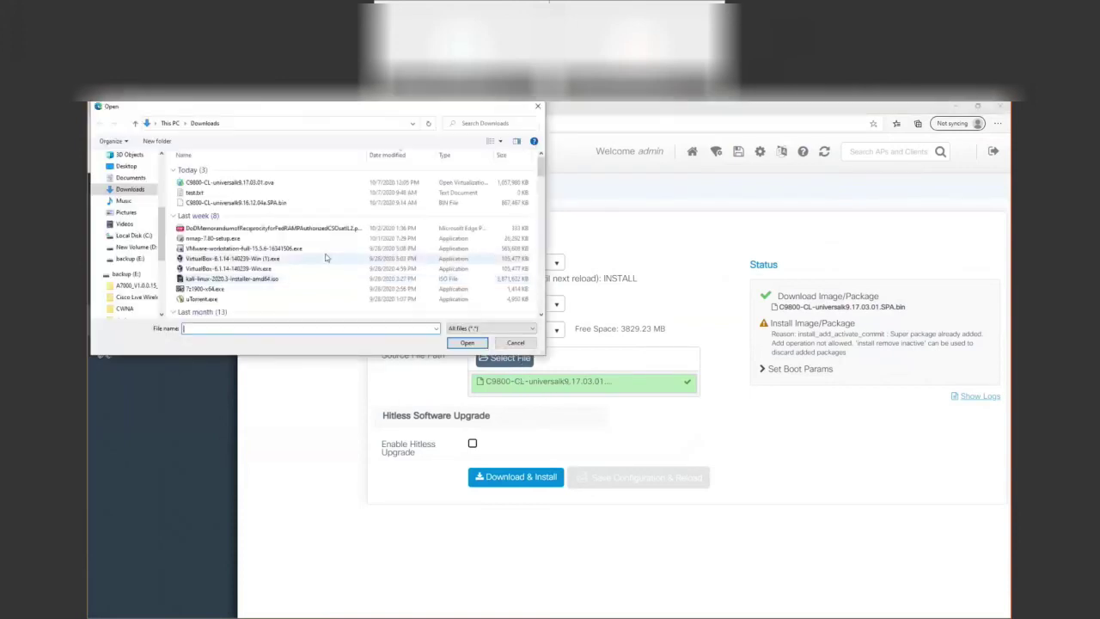
scroll(289, 285, "down", 2)
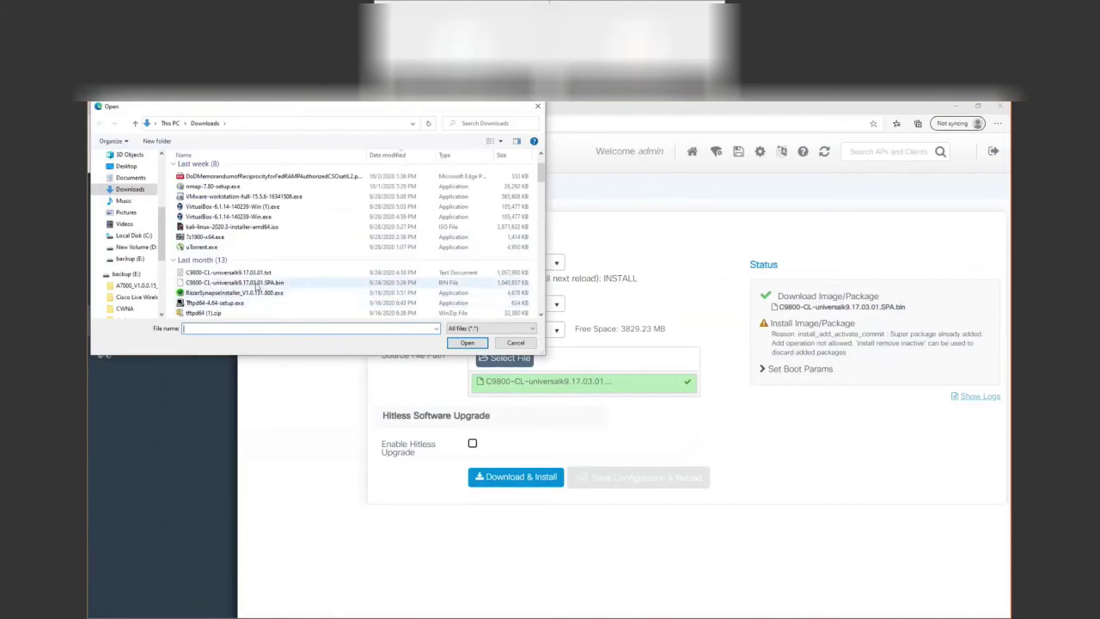
double_click(243, 285)
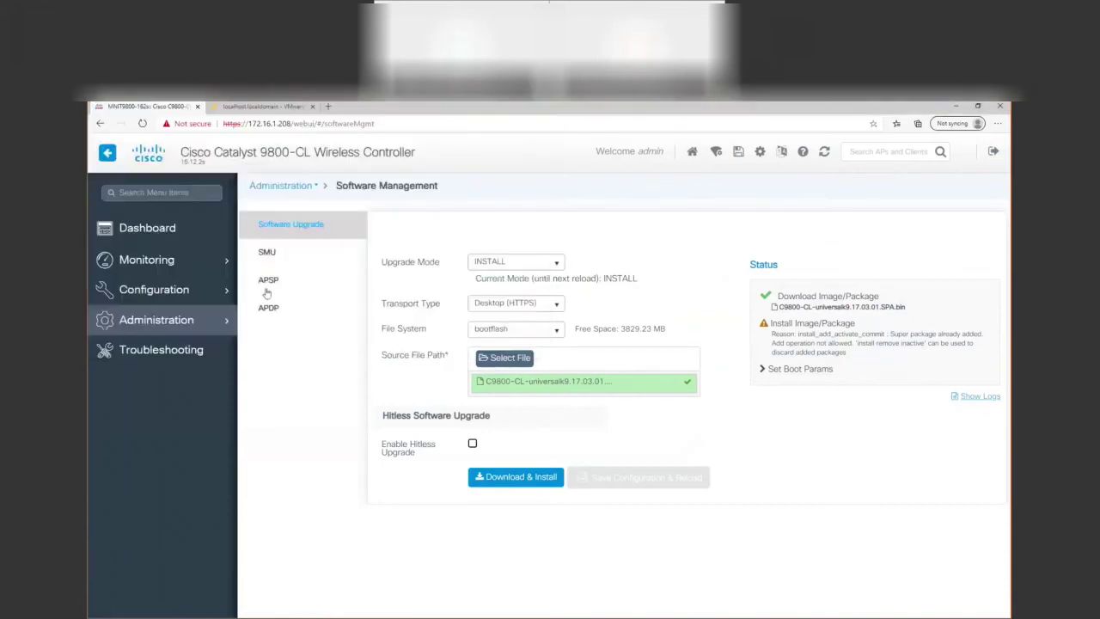
left_click(519, 478)
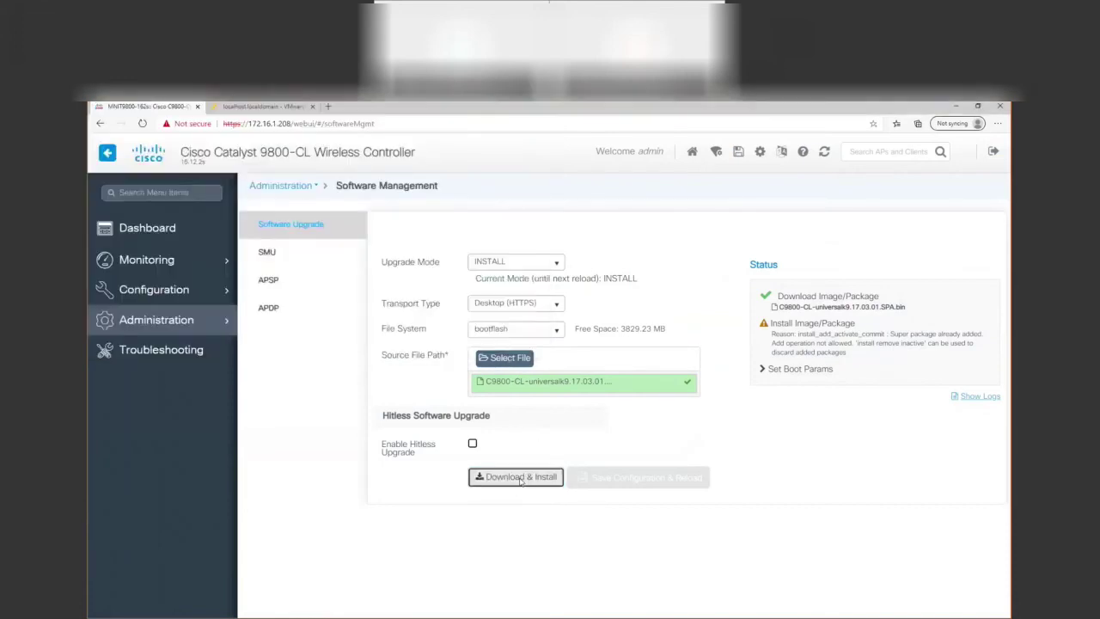
left_click(678, 436)
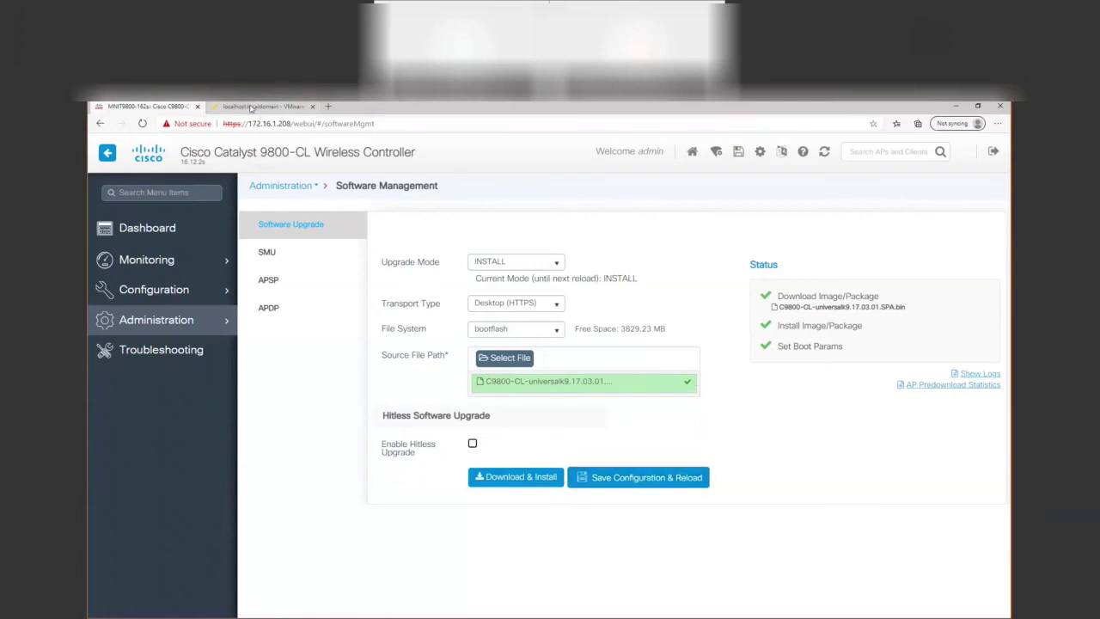
left_click(253, 107)
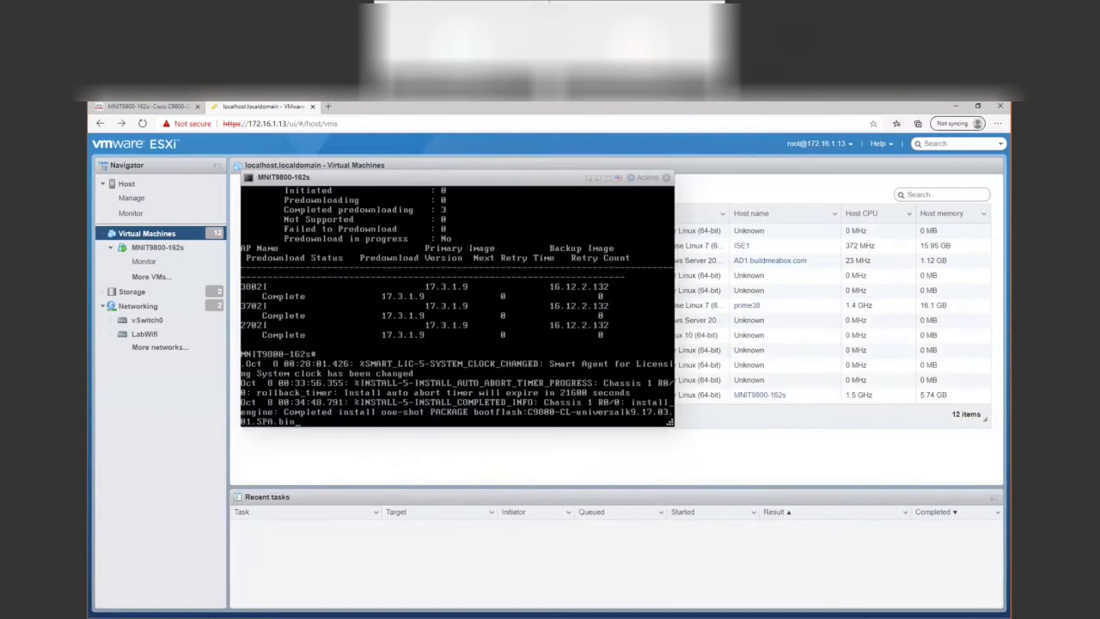
Step: Run the access point image reset on the controller console
key("Return")
key("Return")
key("Return")
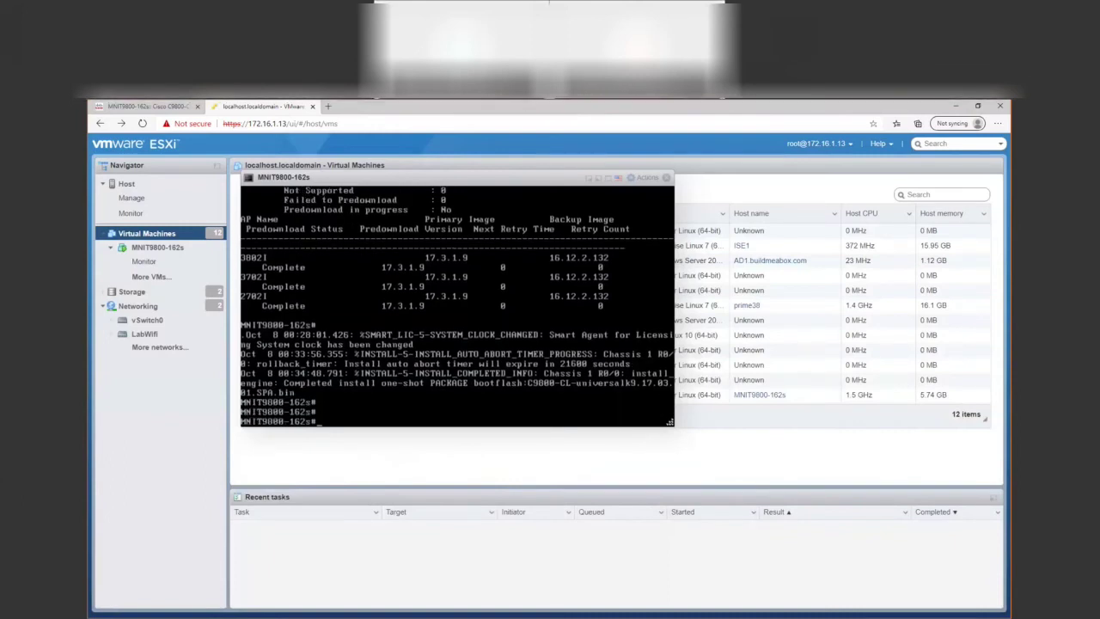
type("sl")
type("ap im")
type("age")
type(" reset")
key("Return")
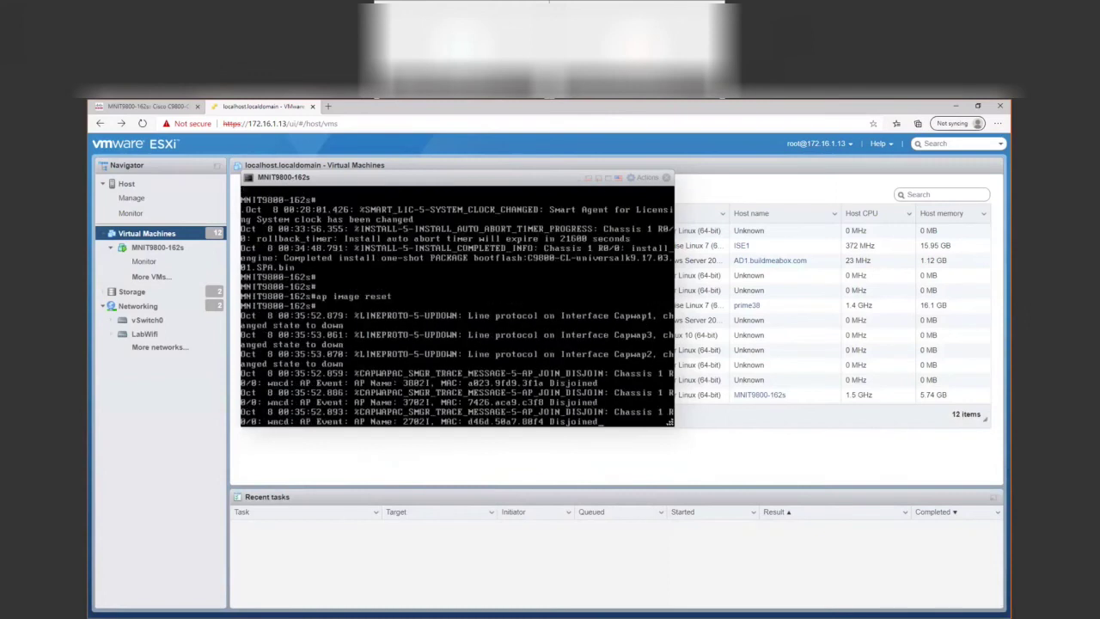
key("Return")
key("Return")
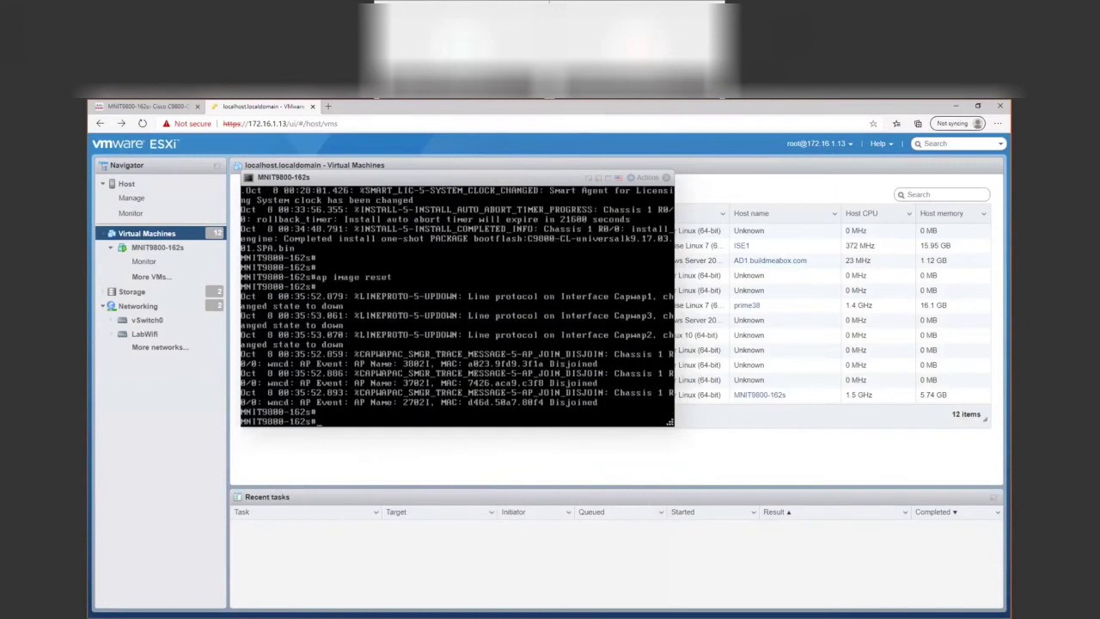
Step: Save the configuration and reload the controller from the Software Management page, confirming Yes
left_click(158, 107)
left_click(625, 477)
left_click(679, 425)
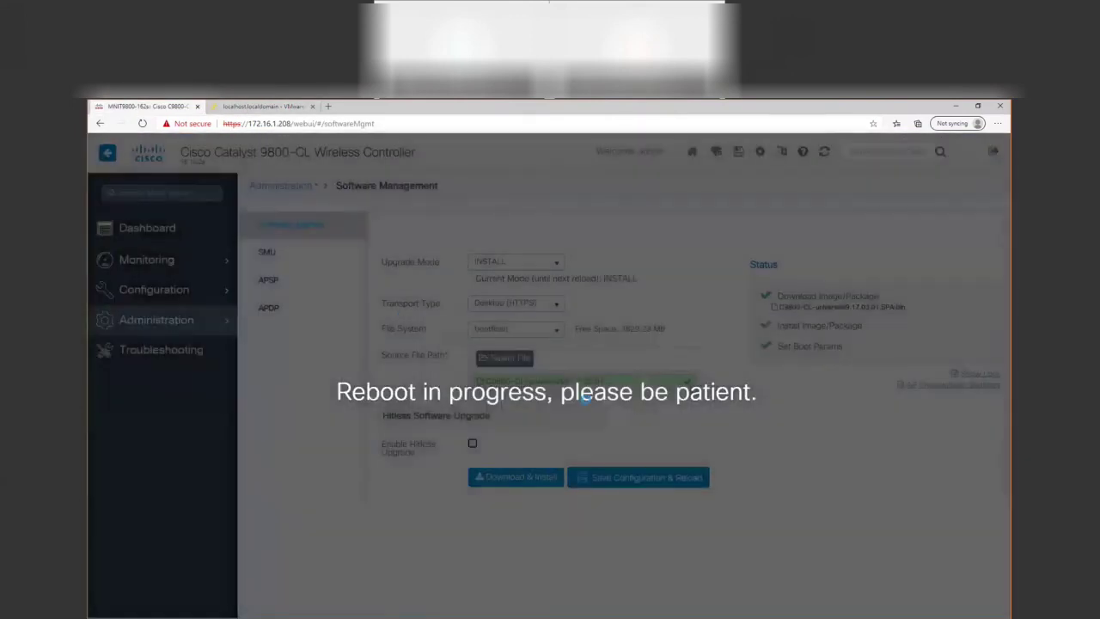
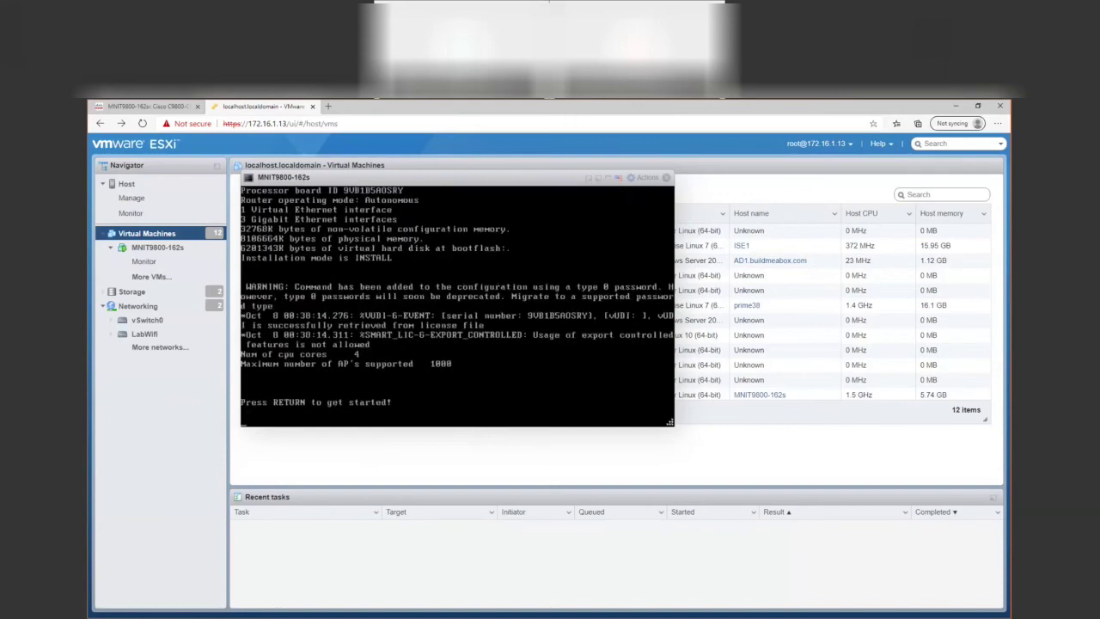
Step: Bring up the controller console prompt and enter privileged mode with 'en'
key("Return")
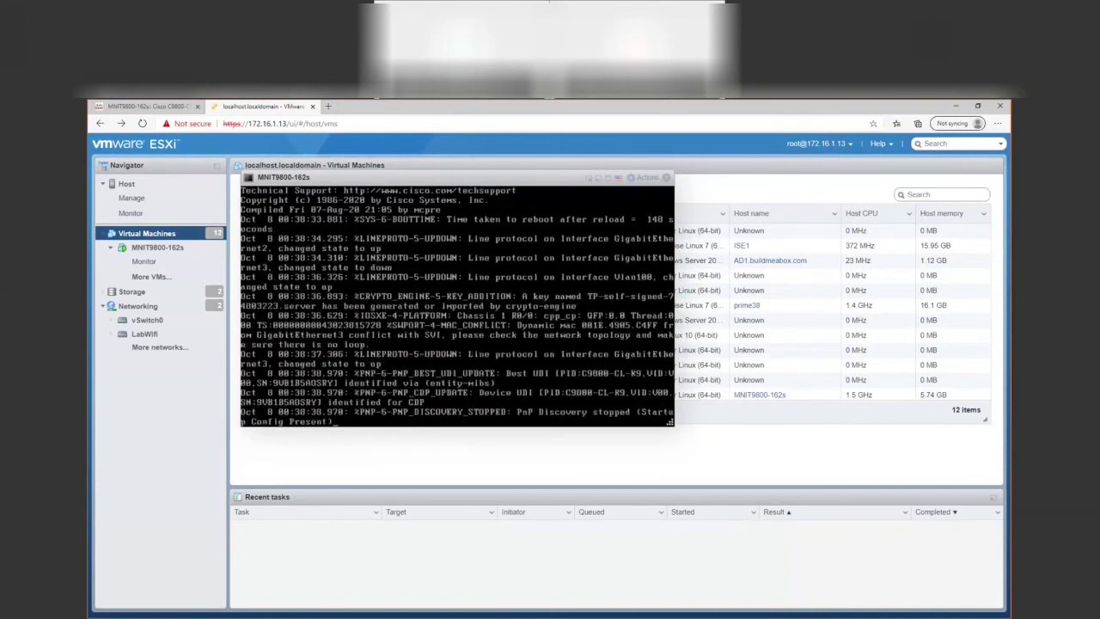
key("Return")
key("Return")
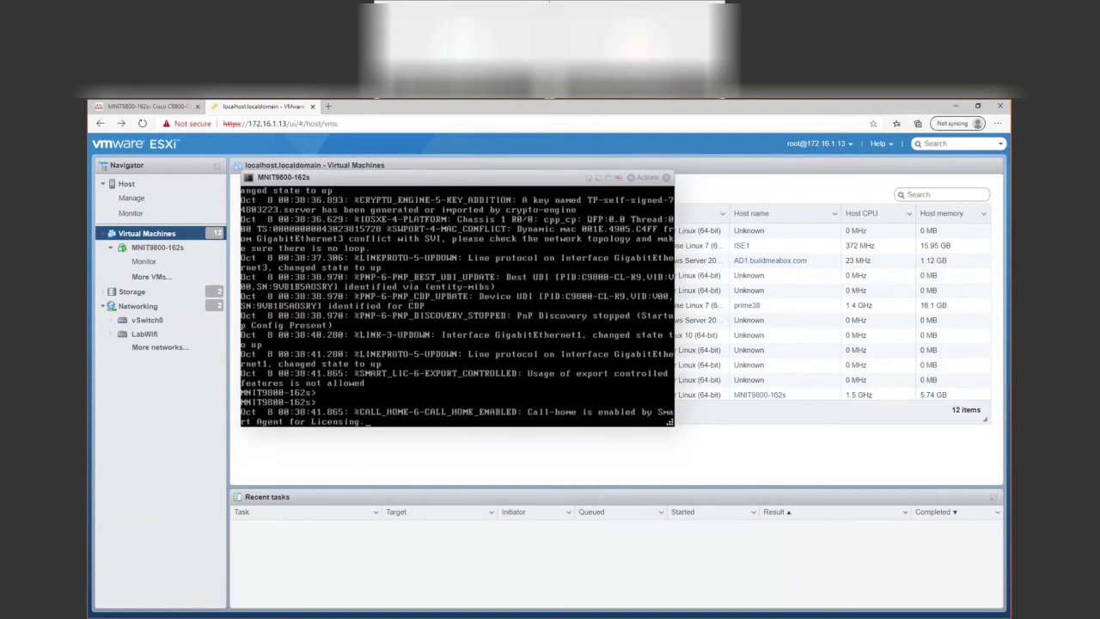
key("Return")
key("Return")
key("Return")
key("Return")
type("en")
key("Return")
Step: Run 'show ap image' and repeat it, confirming zero access points have joined
type("show ap")
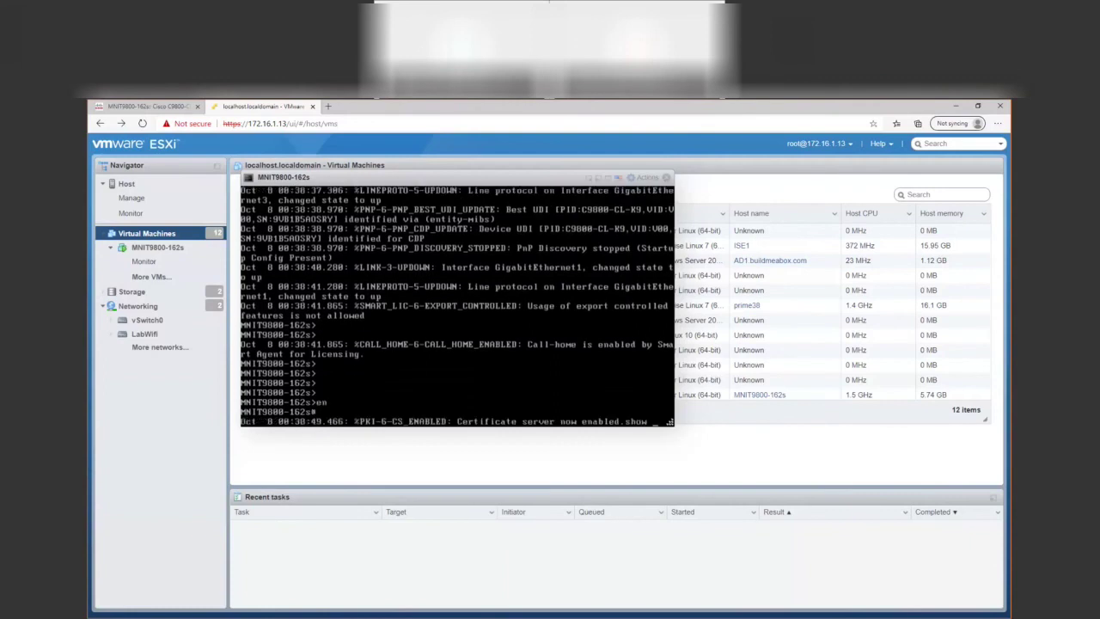
type(" image")
key("Return")
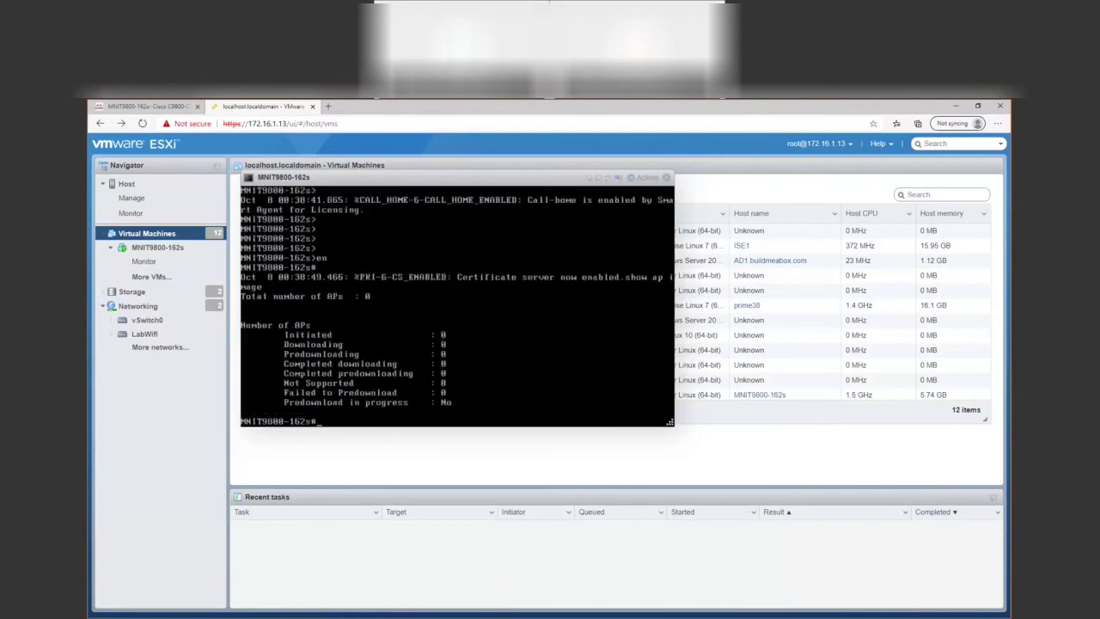
key("Up")
key("Return")
key("Up")
key("Down")
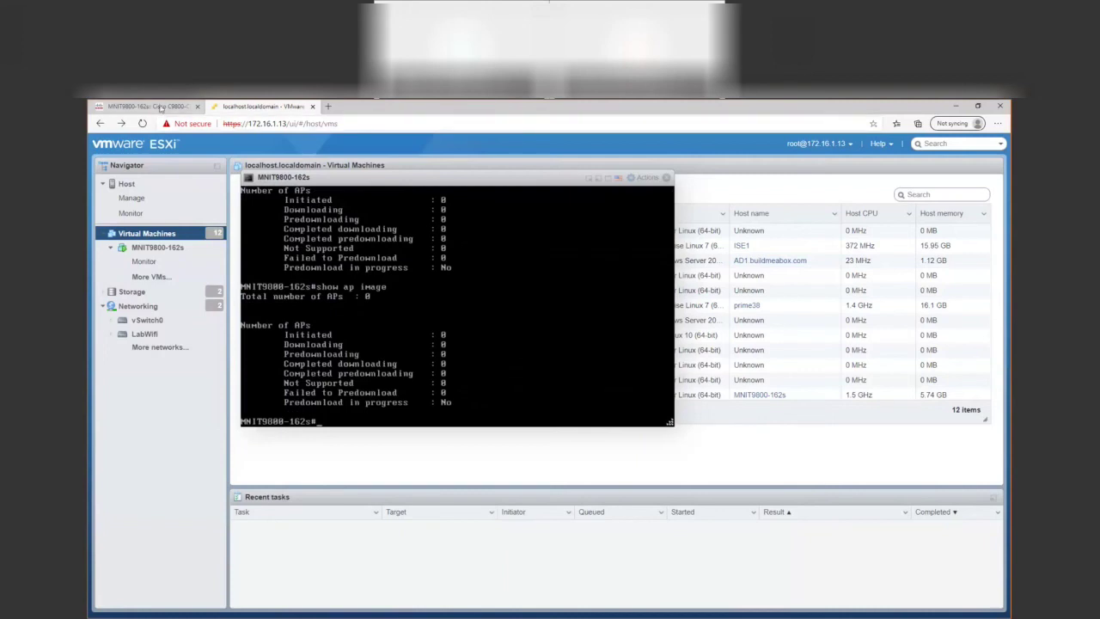
Step: Reload the controller's web page and continue past the certificate warning to 172.16.1.208
left_click(159, 106)
left_click(142, 122)
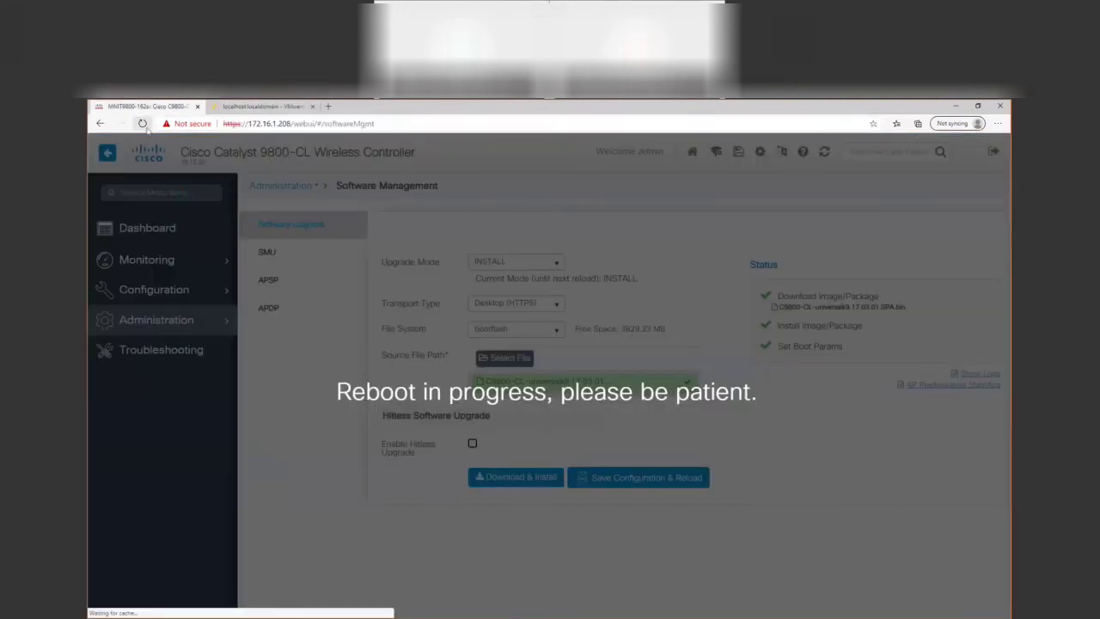
left_click(402, 387)
left_click(440, 481)
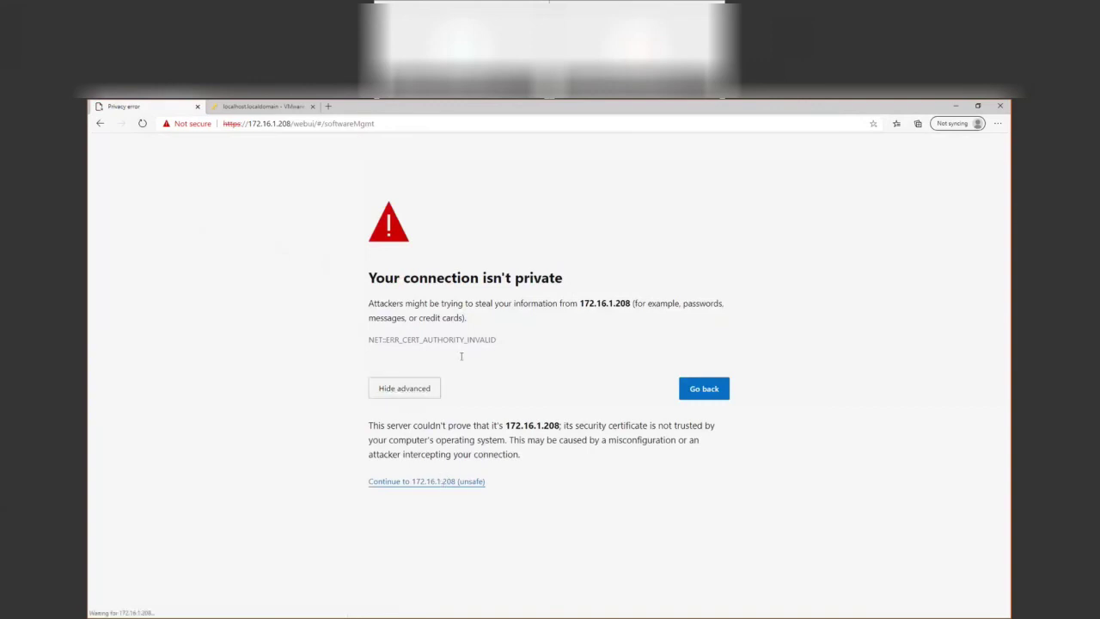
Step: Sign in to the WebUI with the admin username and password
type("admin")
key("Tab")
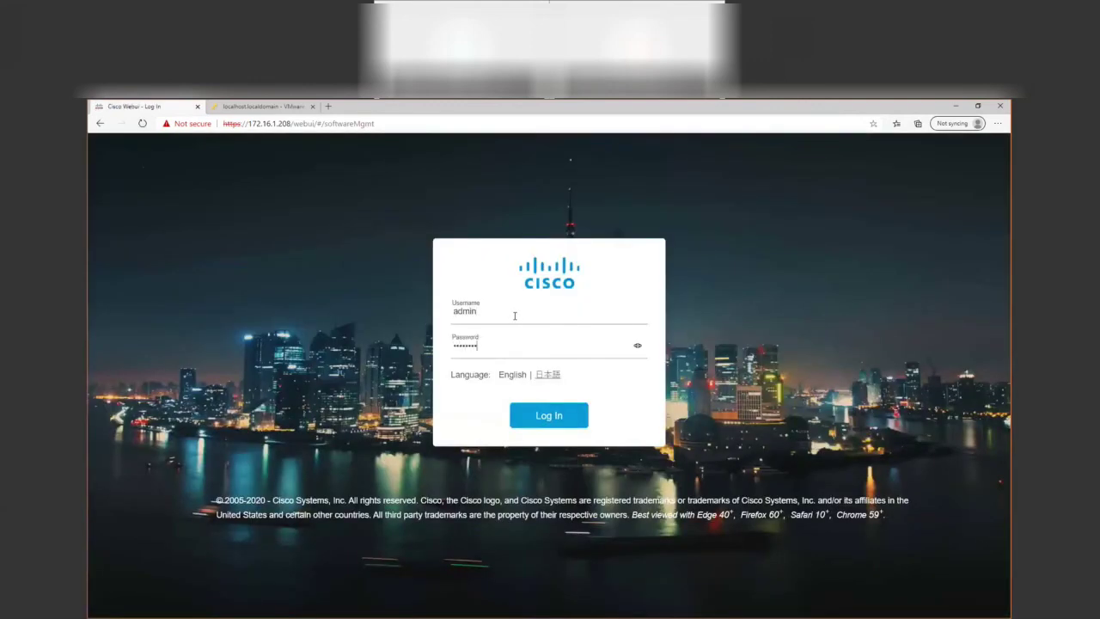
key("Return")
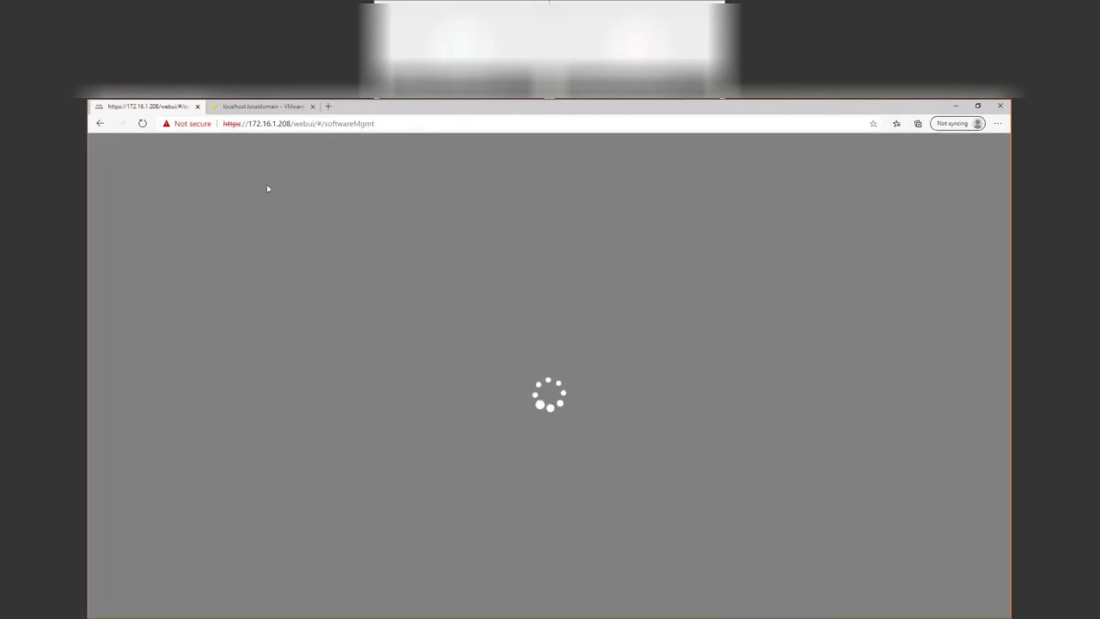
Step: Rerun 'show ap image' three times in the VM console; it still shows 0 APs
key("ctrl+Tab")
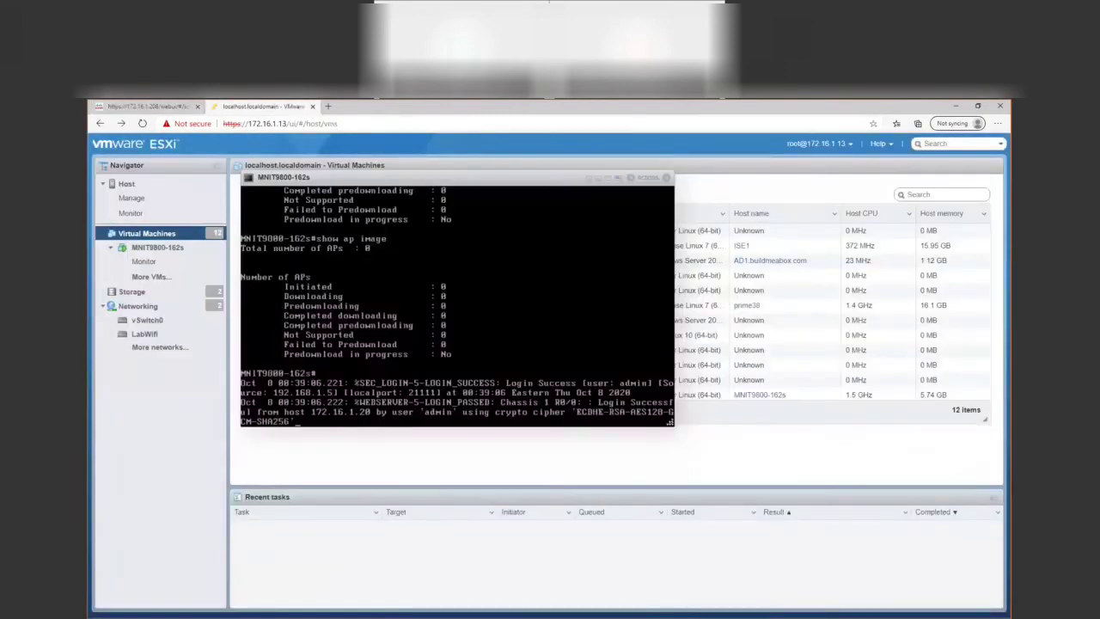
key("Return")
key("Return")
key("Up")
key("Return")
key("Up")
key("Return")
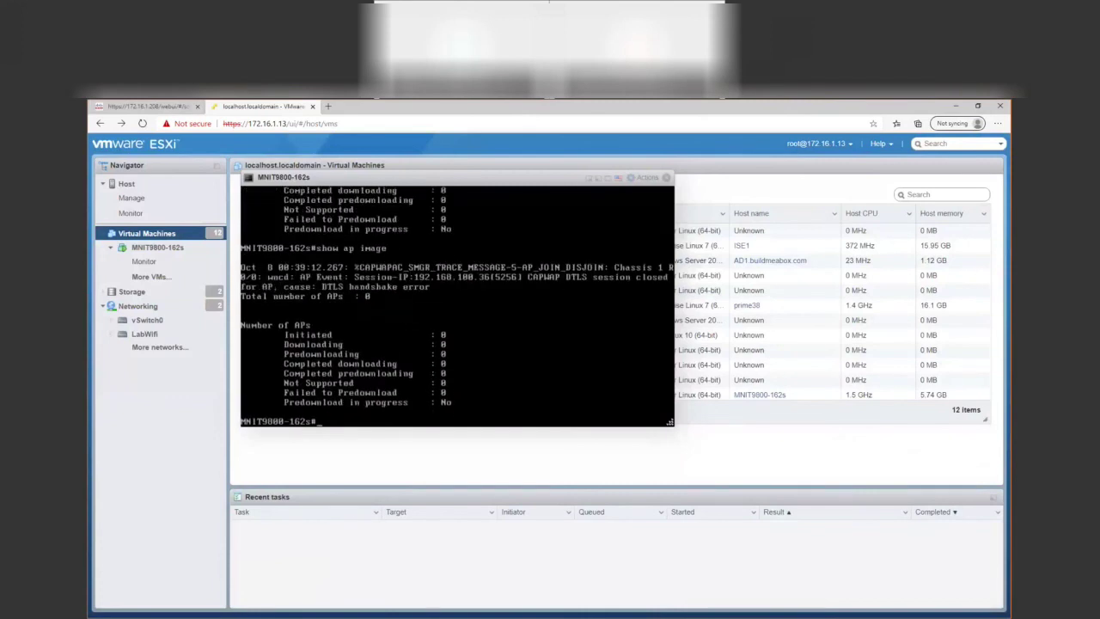
key("Up")
key("Return")
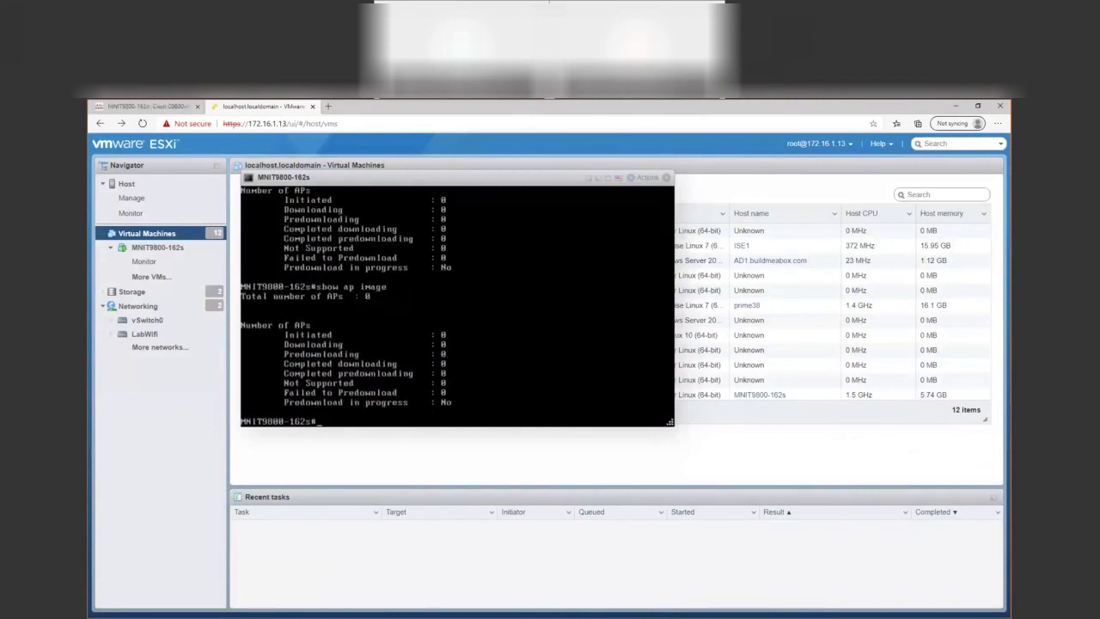
Step: Open the controller dashboard and highlight the 17.3.1 version beside the controller name
left_click(148, 107)
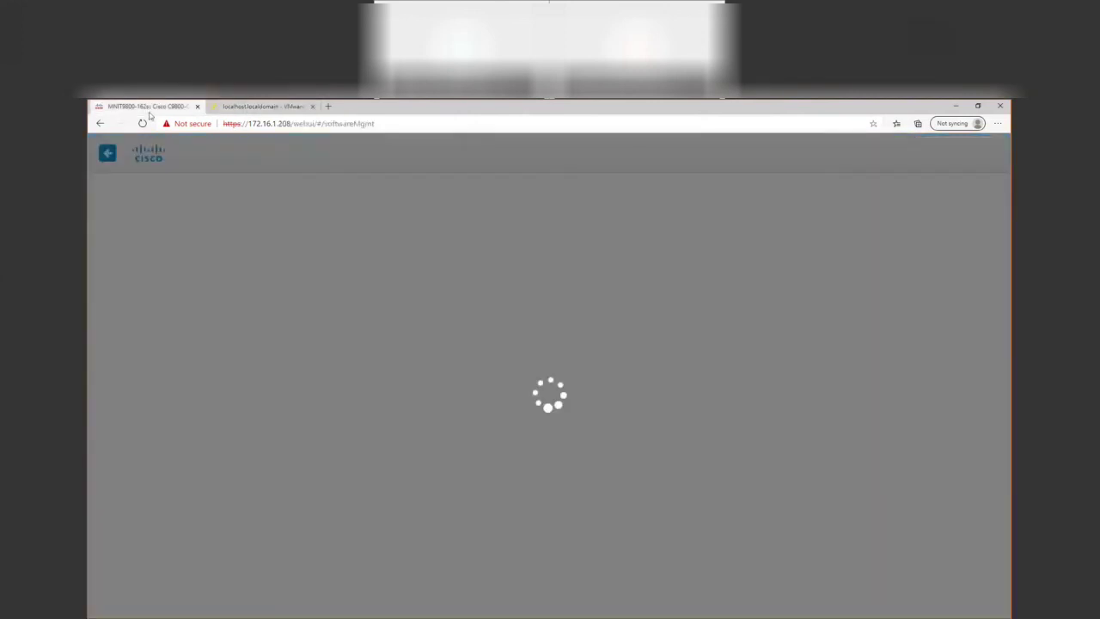
left_click(148, 228)
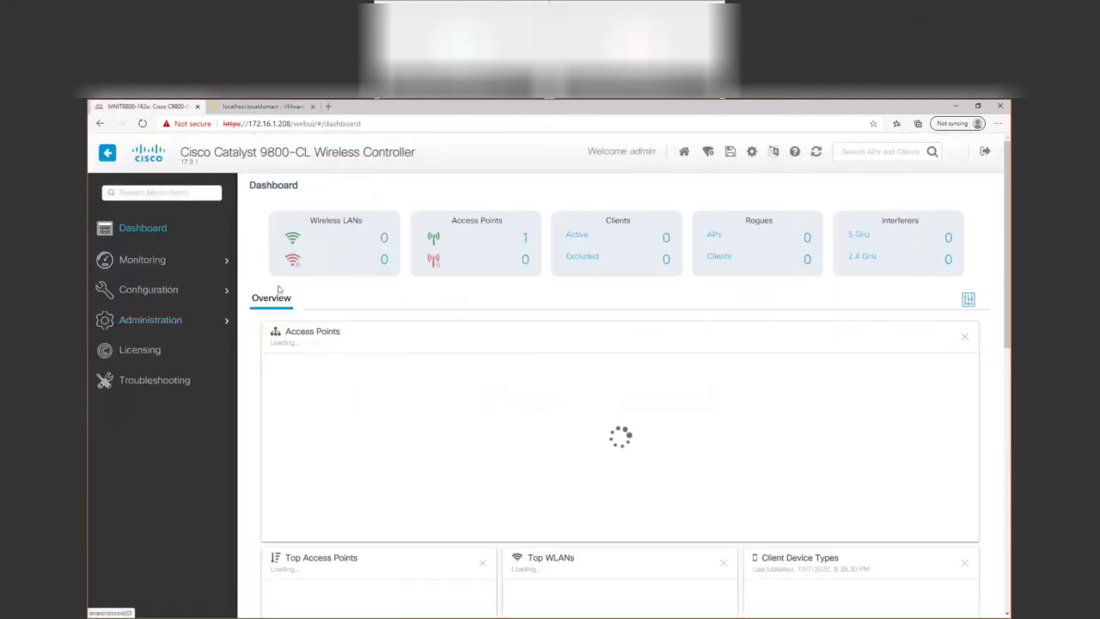
left_click_drag(178, 151, 210, 169)
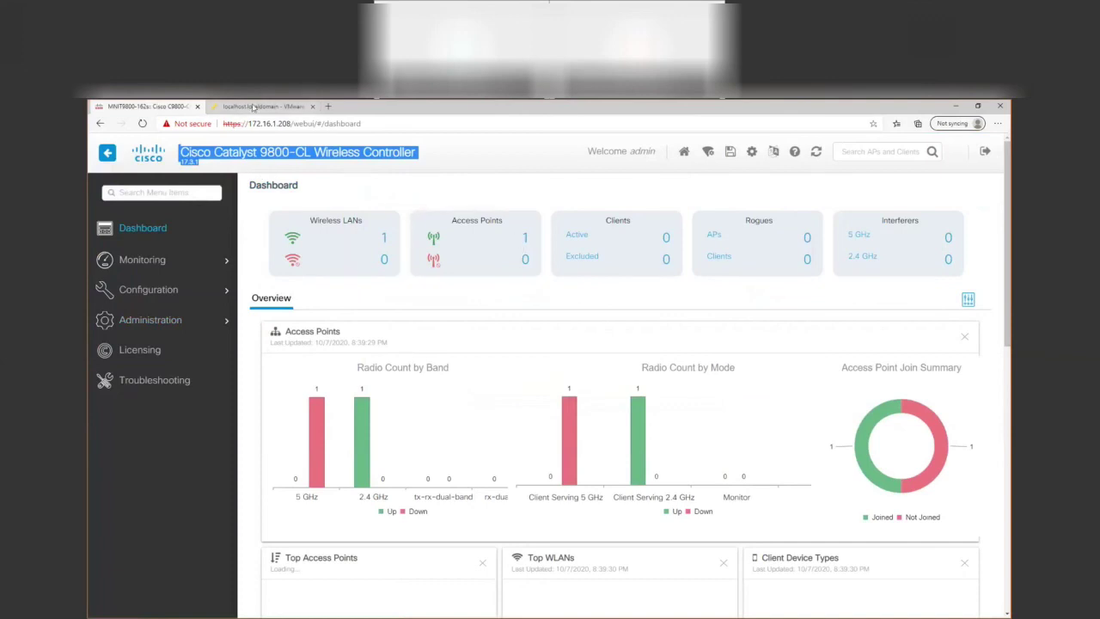
Step: Rerun 'show ap image' in the VM console, now showing 1 AP on 17.3.1.9
left_click(254, 107)
key("Return")
key("Up")
key("Return")
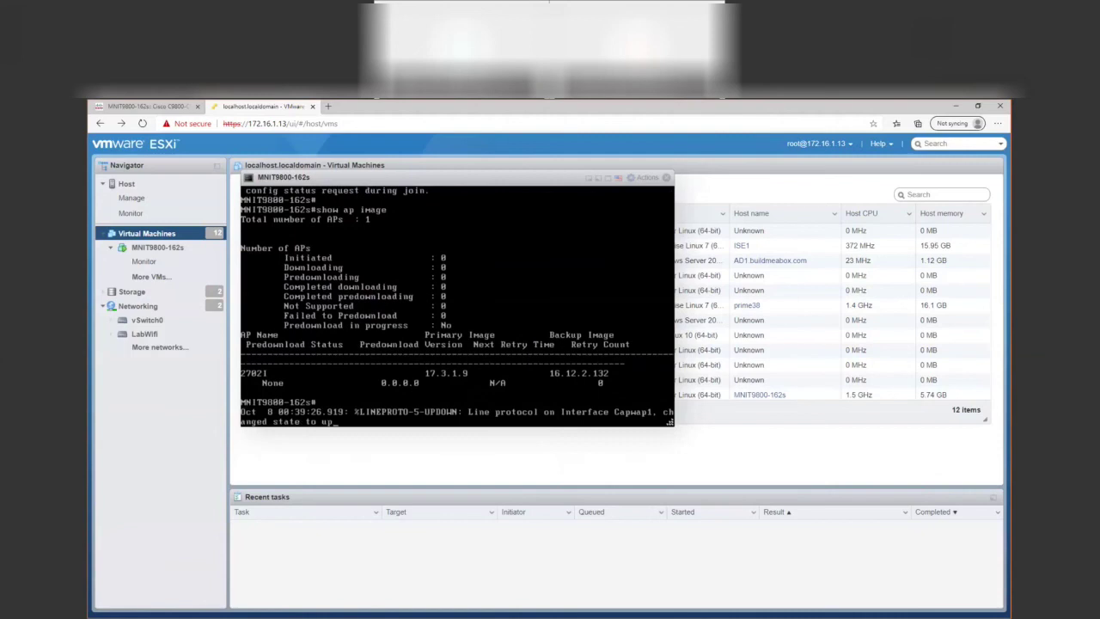
Step: Rerun 'show ap image' several times while waiting for more access points to join
key("Return")
key("Up")
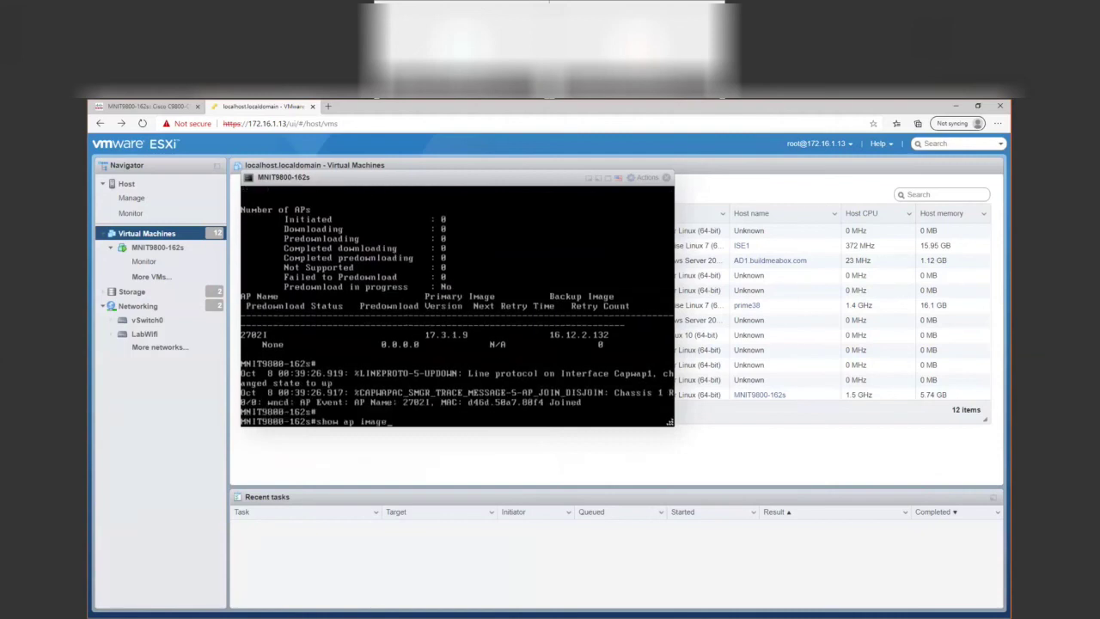
key("Return")
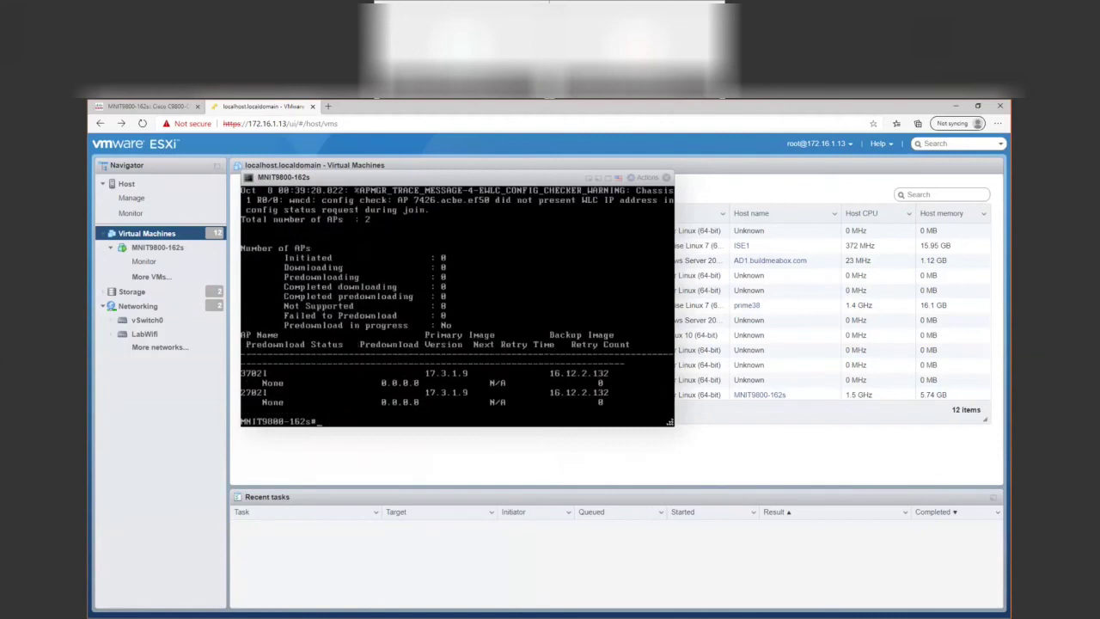
key("Up")
key("Return")
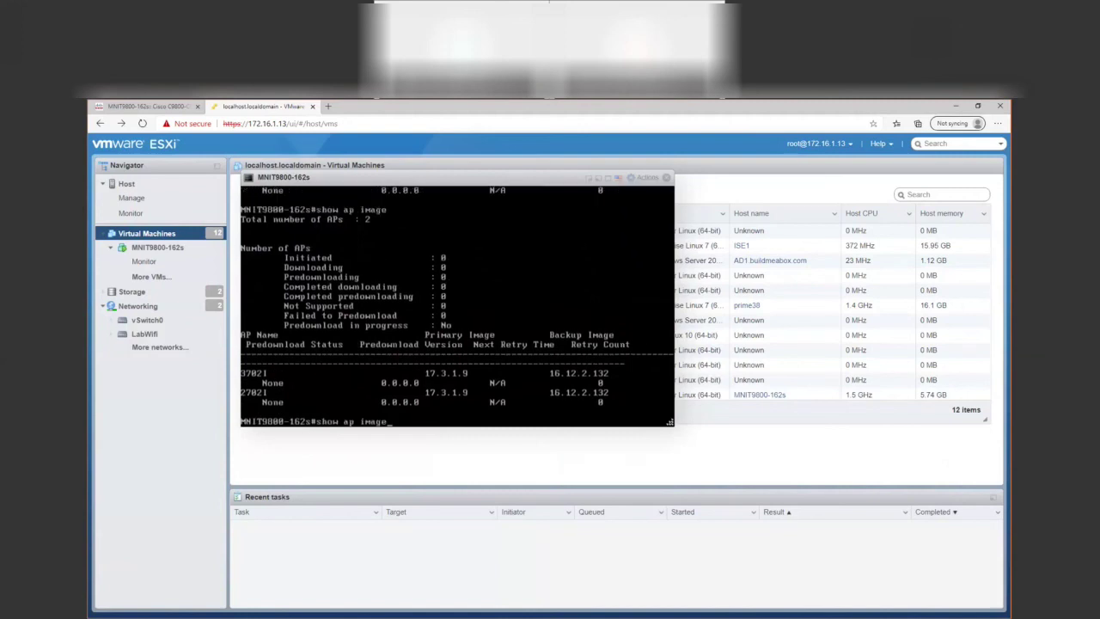
key("Up")
key("Return")
key("Up")
key("Return")
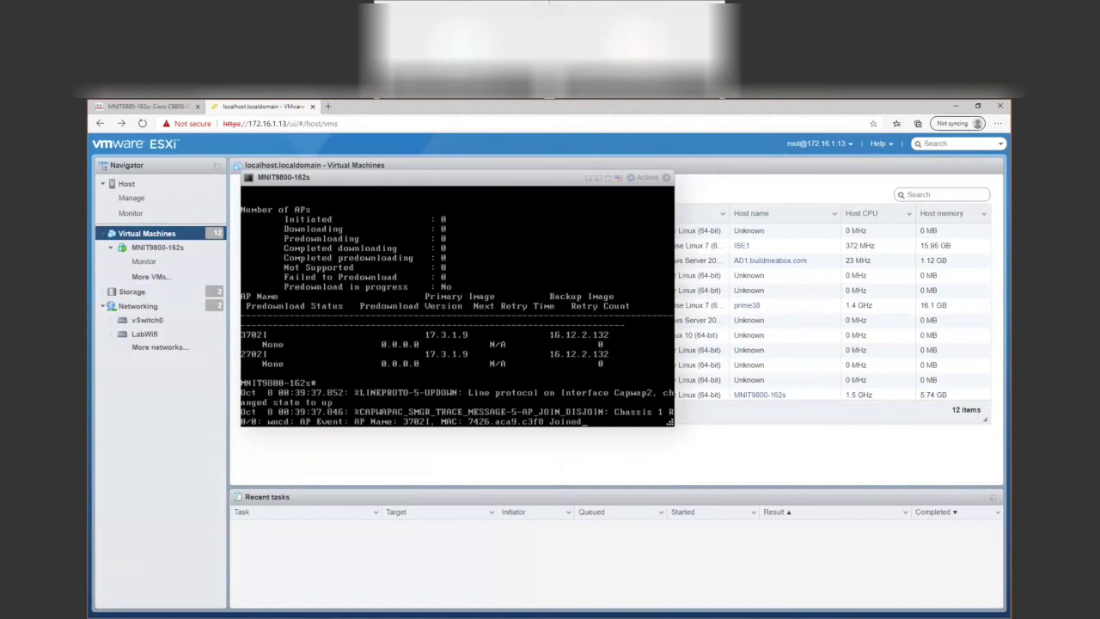
Step: Retype and rerun 'show ap image' until 3702I and 2702I both appear on 17.3.1.9
type("show ap image")
key("Return")
key("Up")
key("Return")
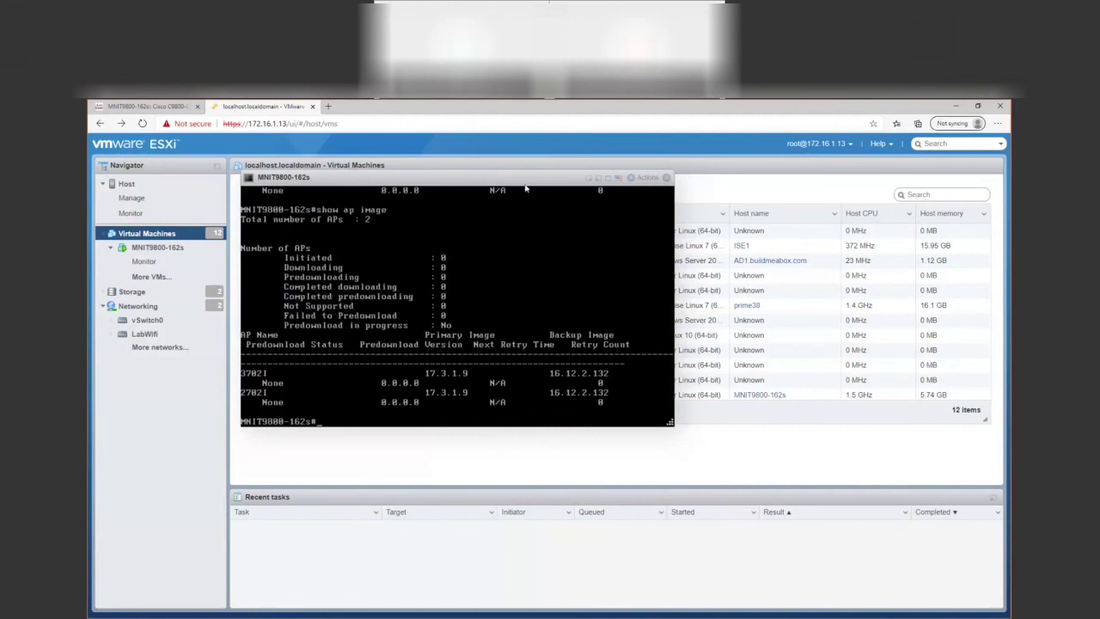
key("Up")
key("Return")
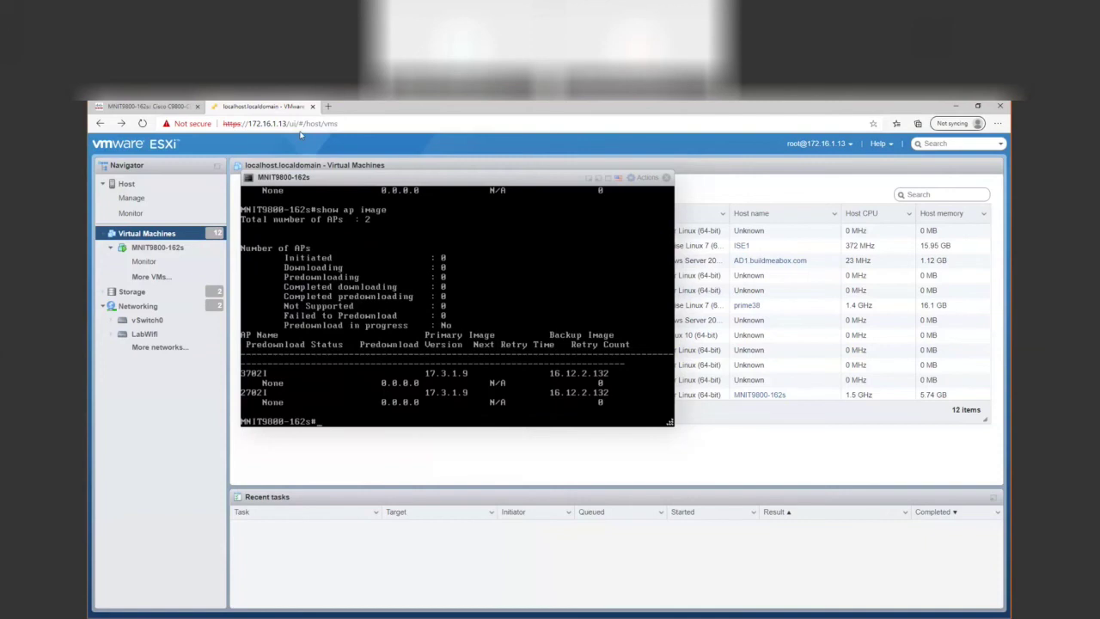
left_click(142, 105)
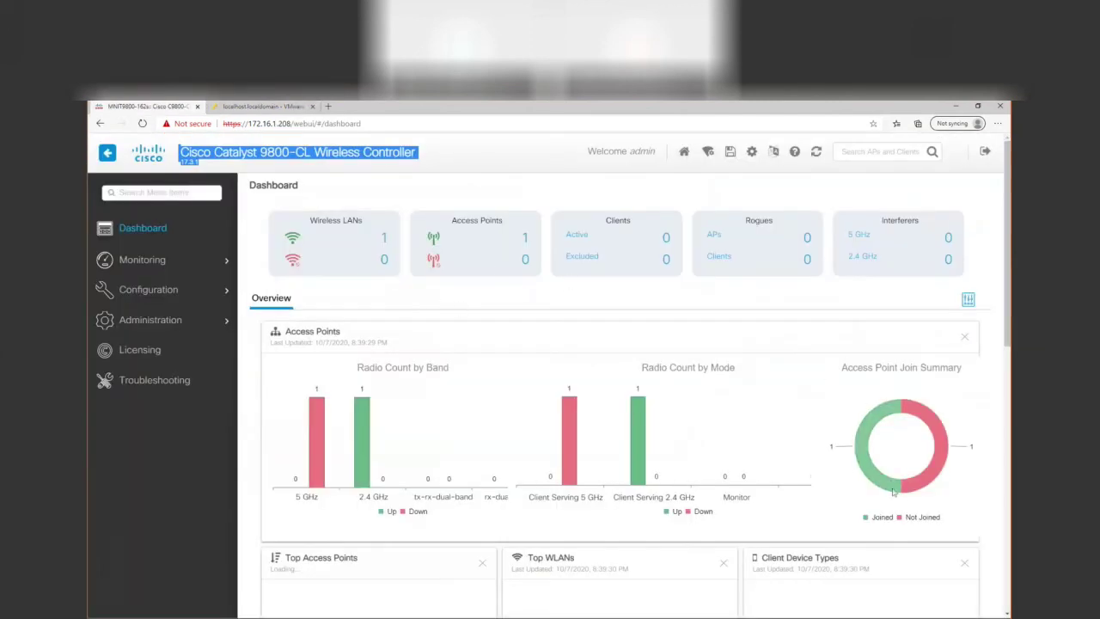
Step: Check Monitoring > Wireless > AP Statistics join statistics: 3702I and 2702I up, 3802I down
left_click(162, 230)
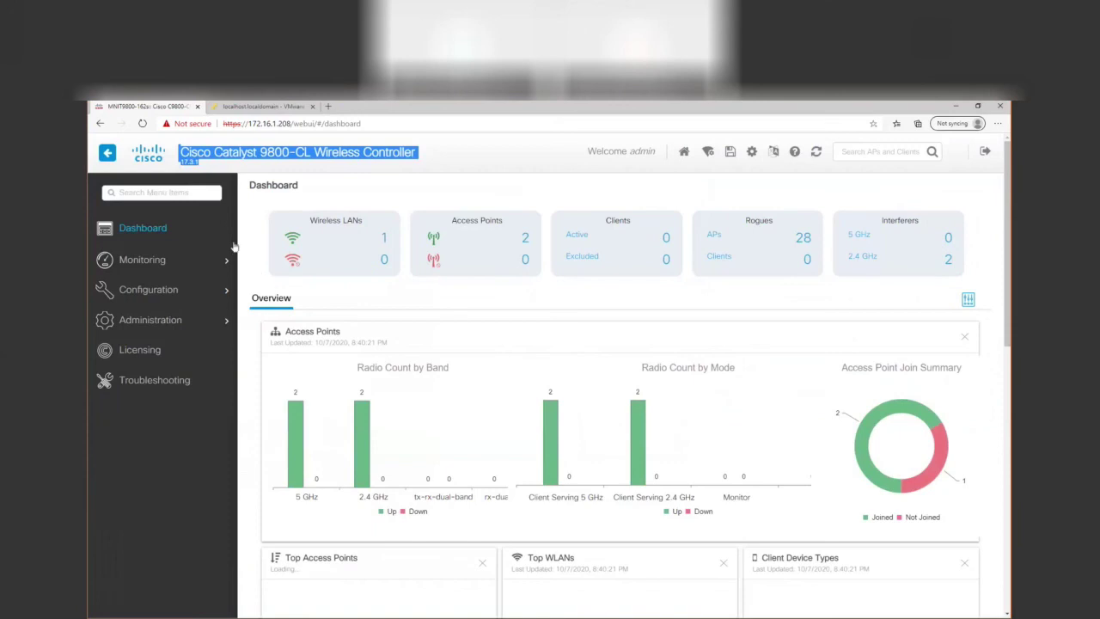
left_click(144, 260)
left_click(294, 432)
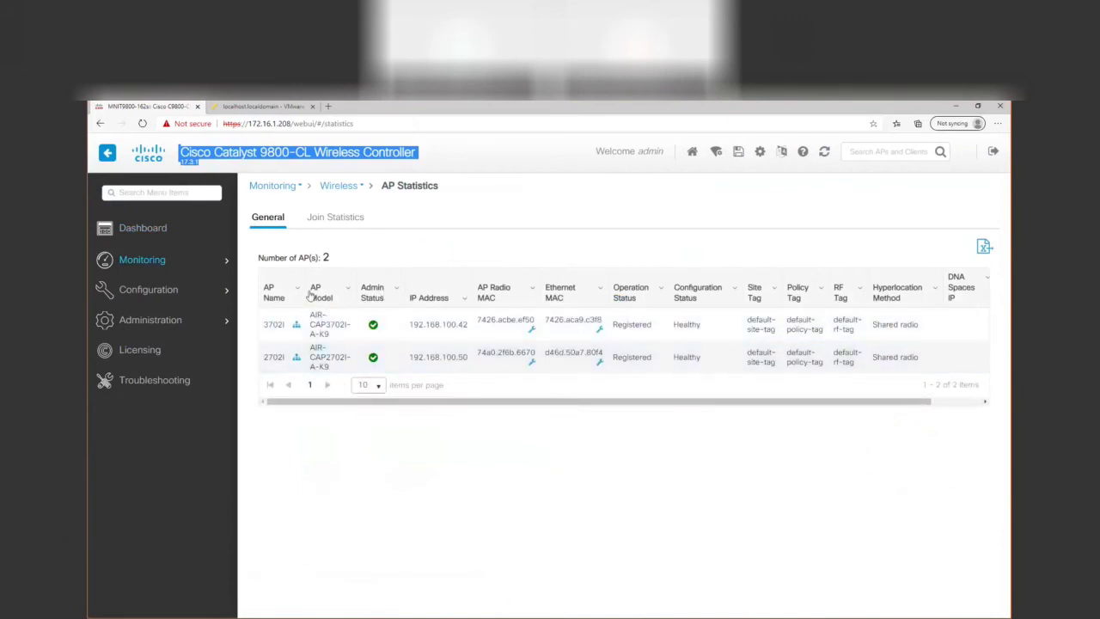
left_click(340, 218)
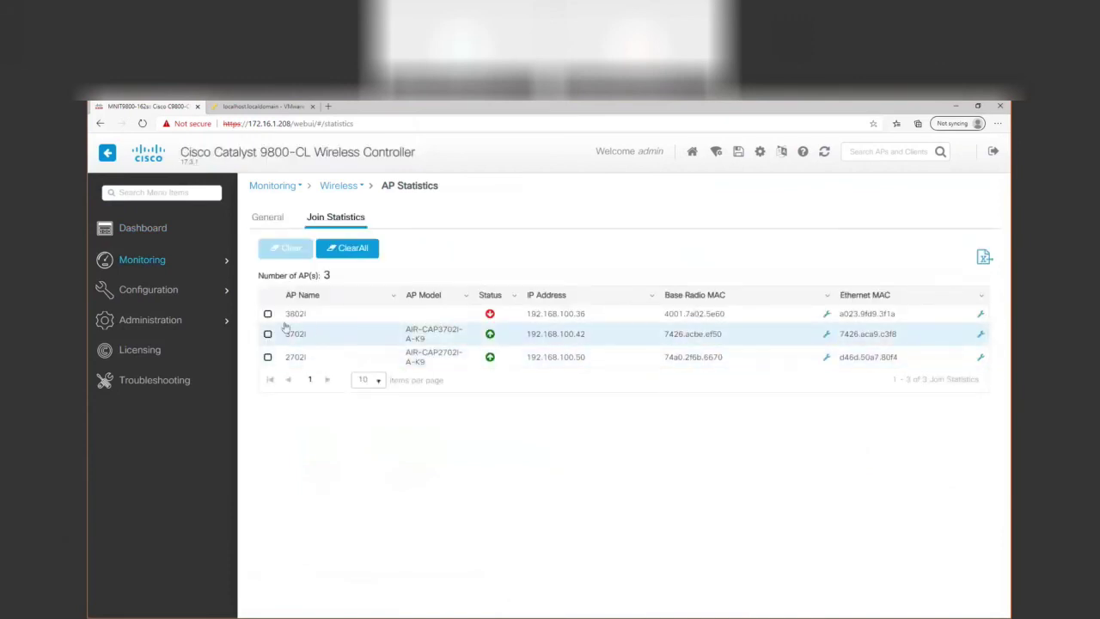
left_click(234, 108)
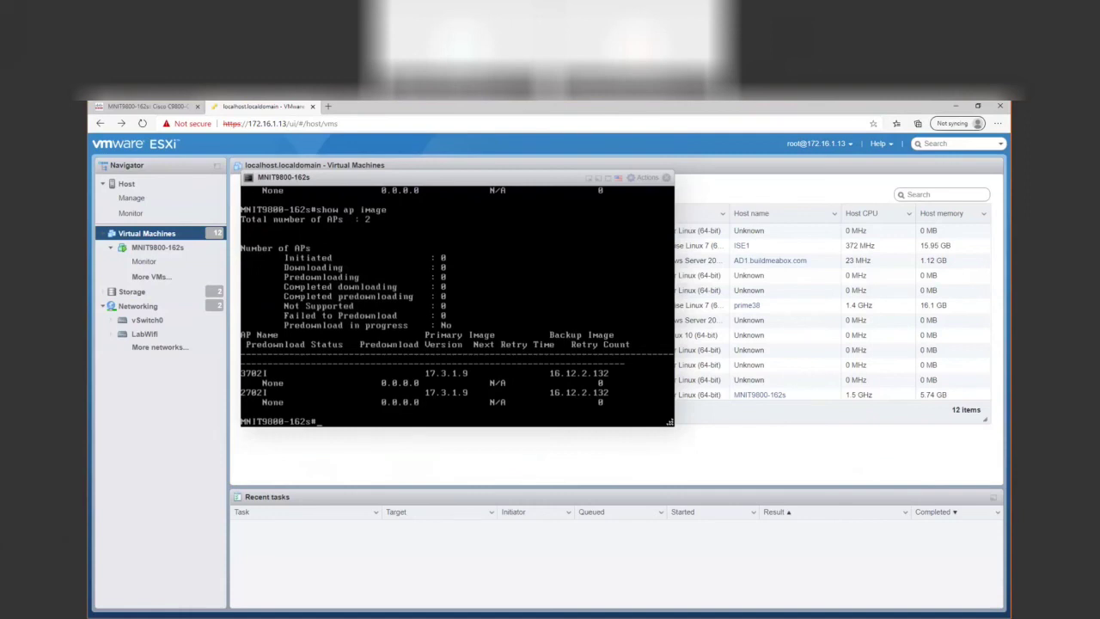
key("Return")
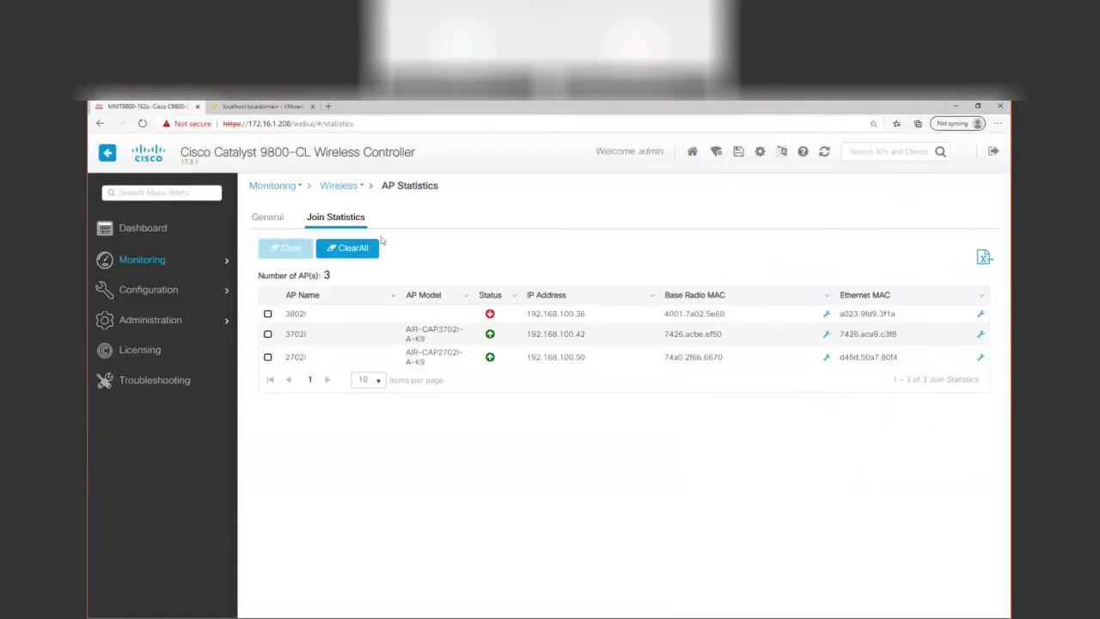
Step: Check the General AP list and the dashboard for three joined access points
left_click(167, 106)
left_click(267, 219)
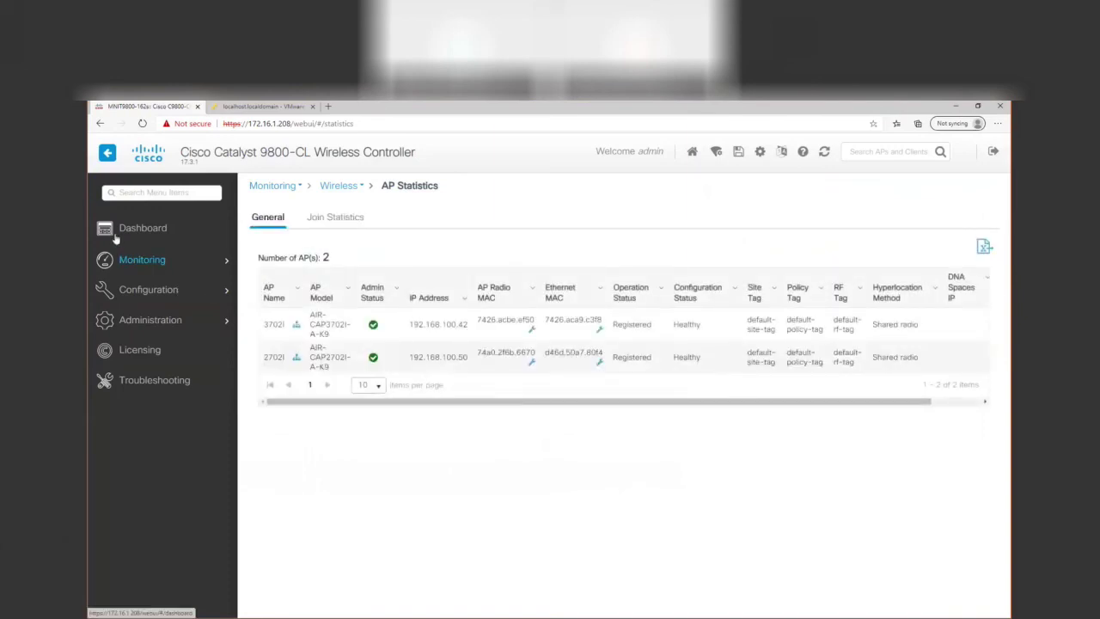
left_click(125, 229)
mouse_move(203, 271)
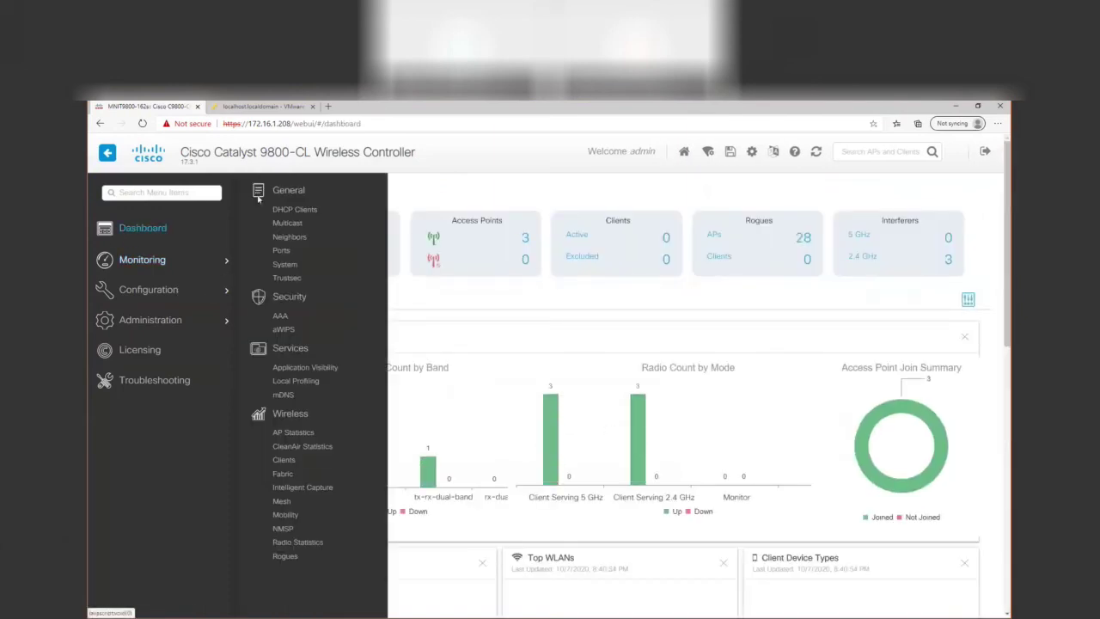
Step: Run 'show ap image' in the VM console, listing all three APs on 17.3.1.9
left_click(262, 106)
key("Return")
type("show ap image")
key("Return")
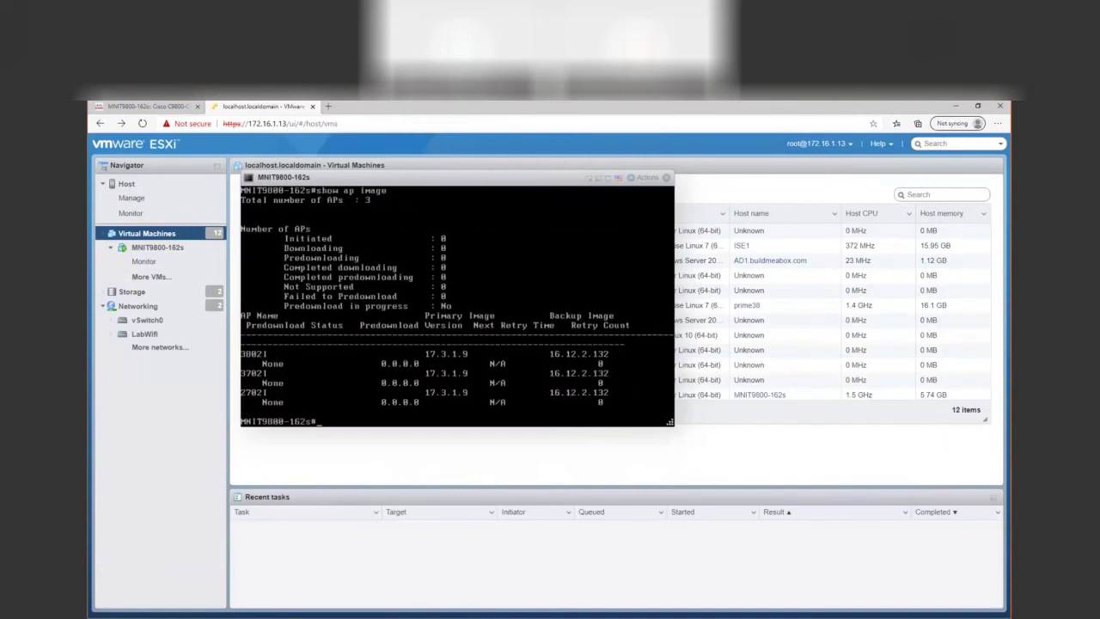